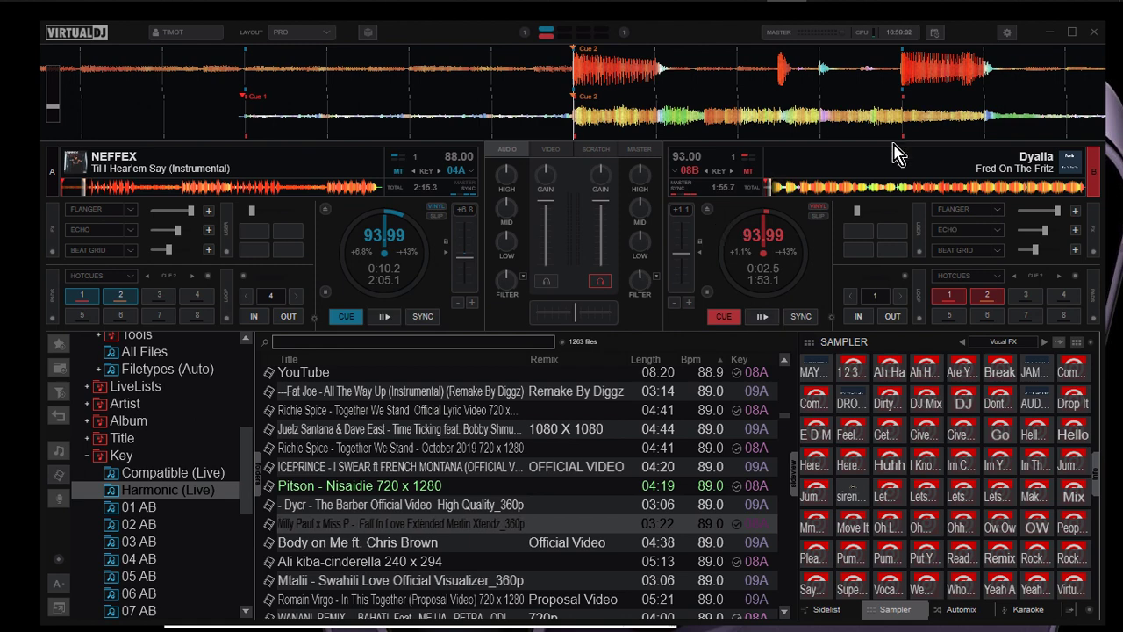
Review the CONTROLLERS keyboard mapping and the modified settings list, then close Options & Tweaks
{"action": "left_click", "coordinate": [1008, 35]}
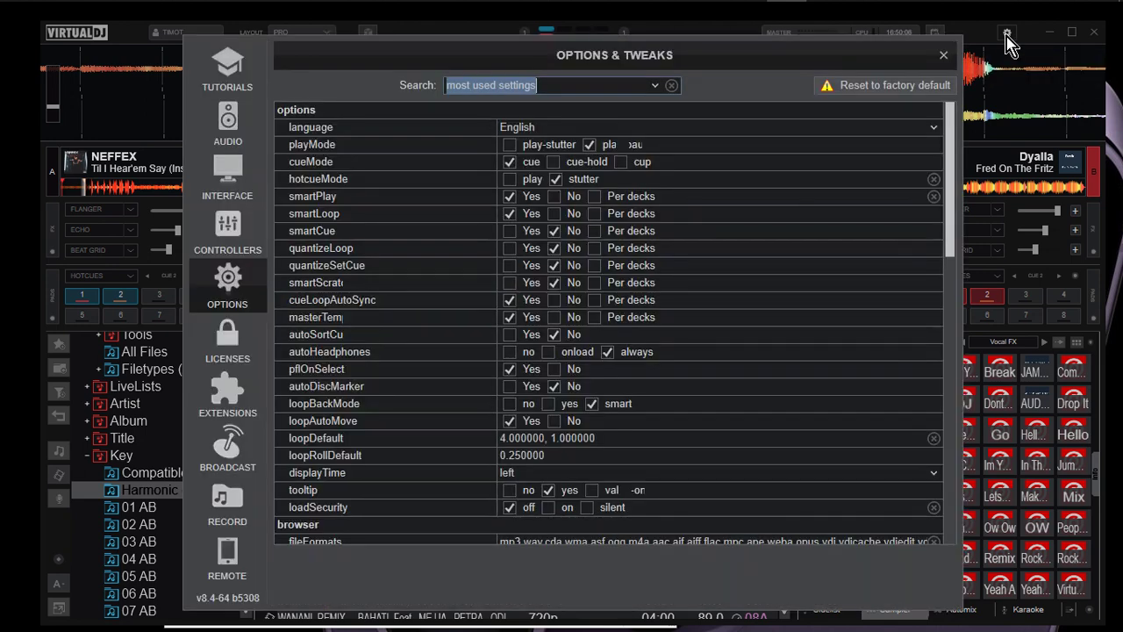
{"action": "left_click", "coordinate": [225, 230]}
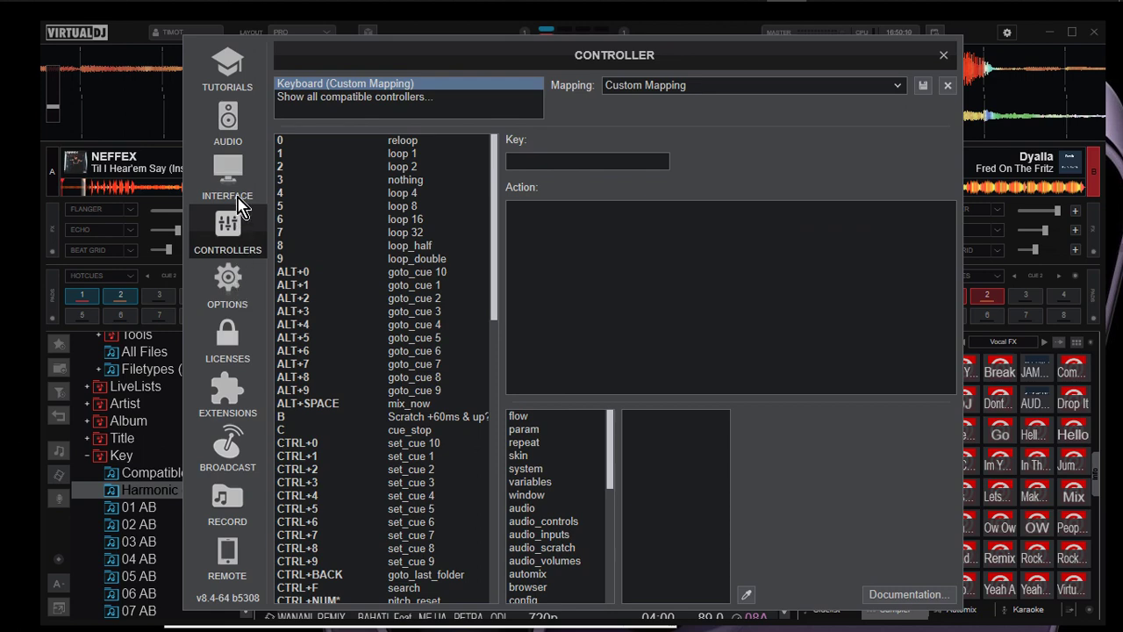
{"action": "left_click", "coordinate": [228, 286]}
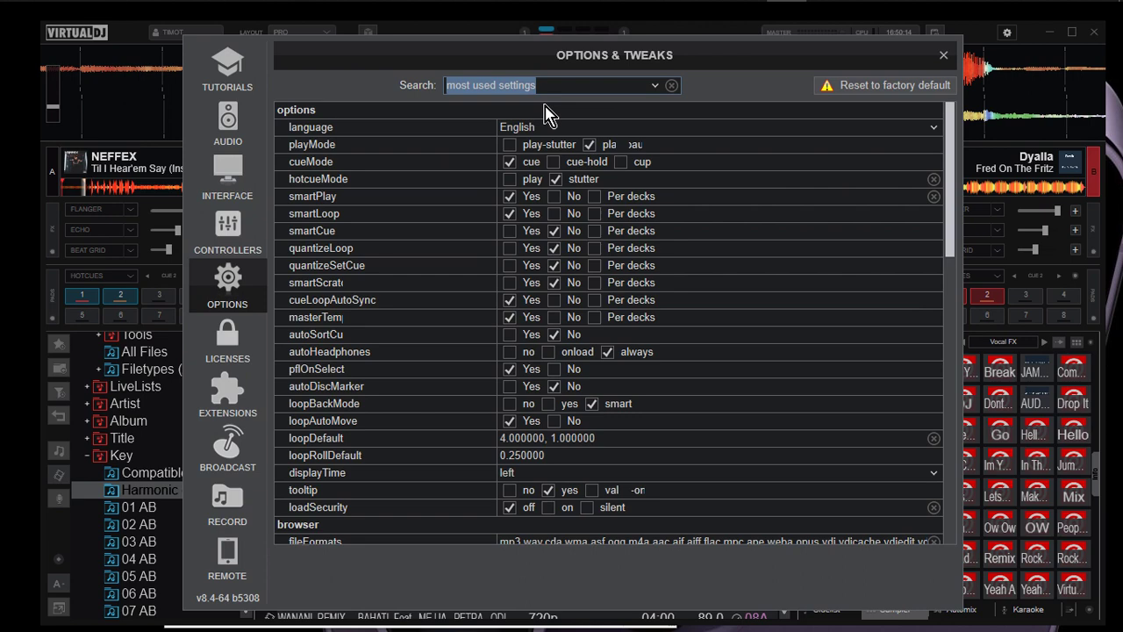
{"action": "left_click", "coordinate": [655, 87]}
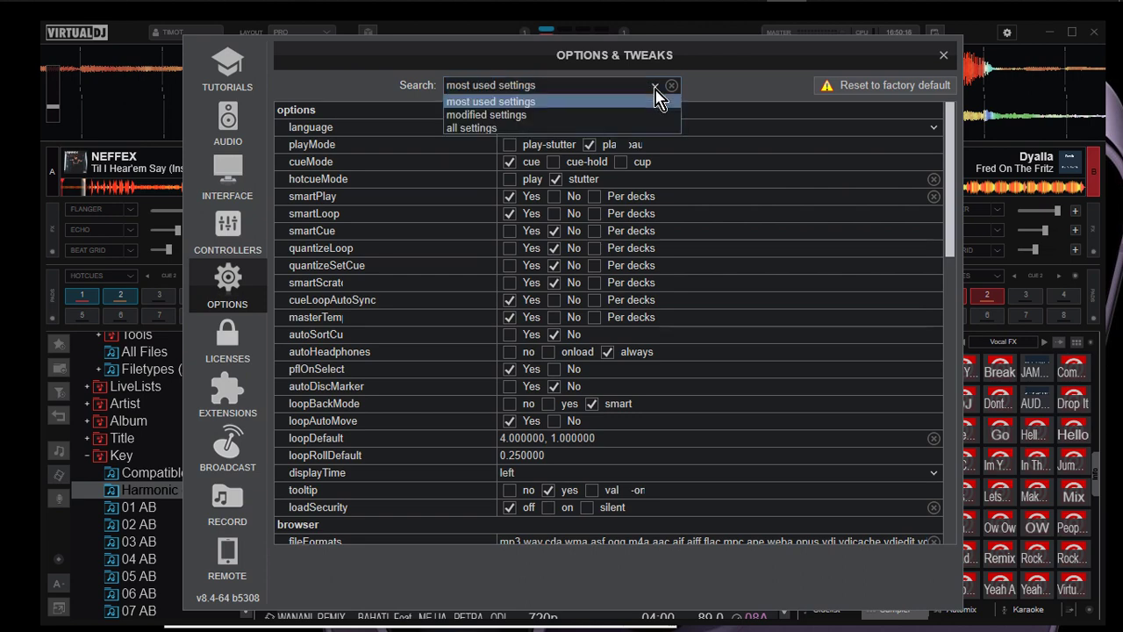
{"action": "left_click", "coordinate": [487, 115]}
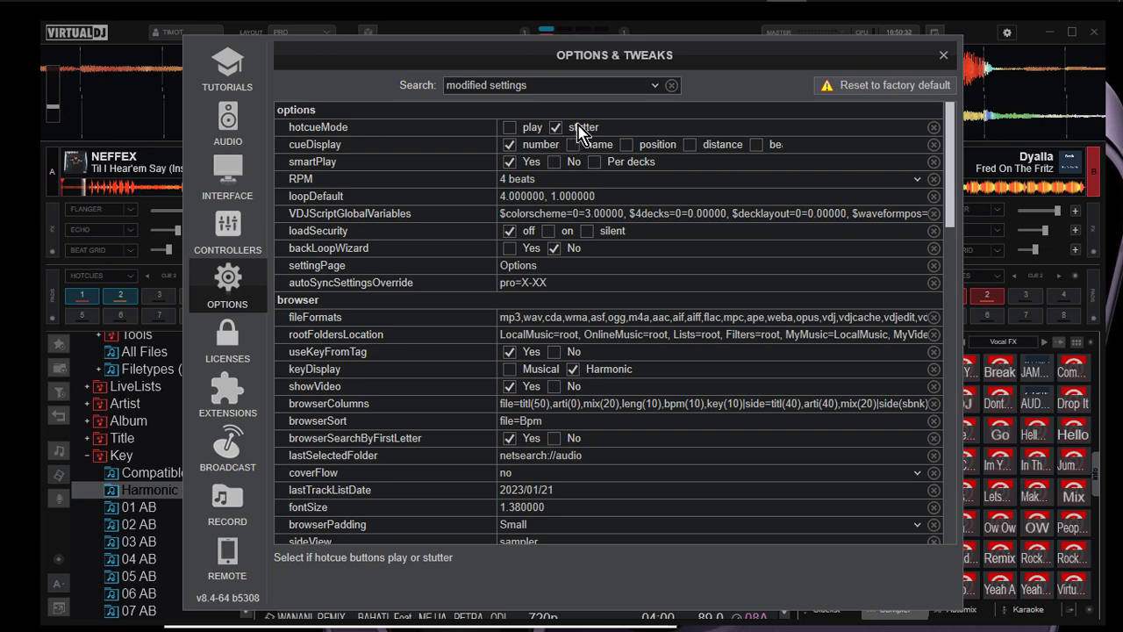
{"action": "left_click", "coordinate": [943, 55]}
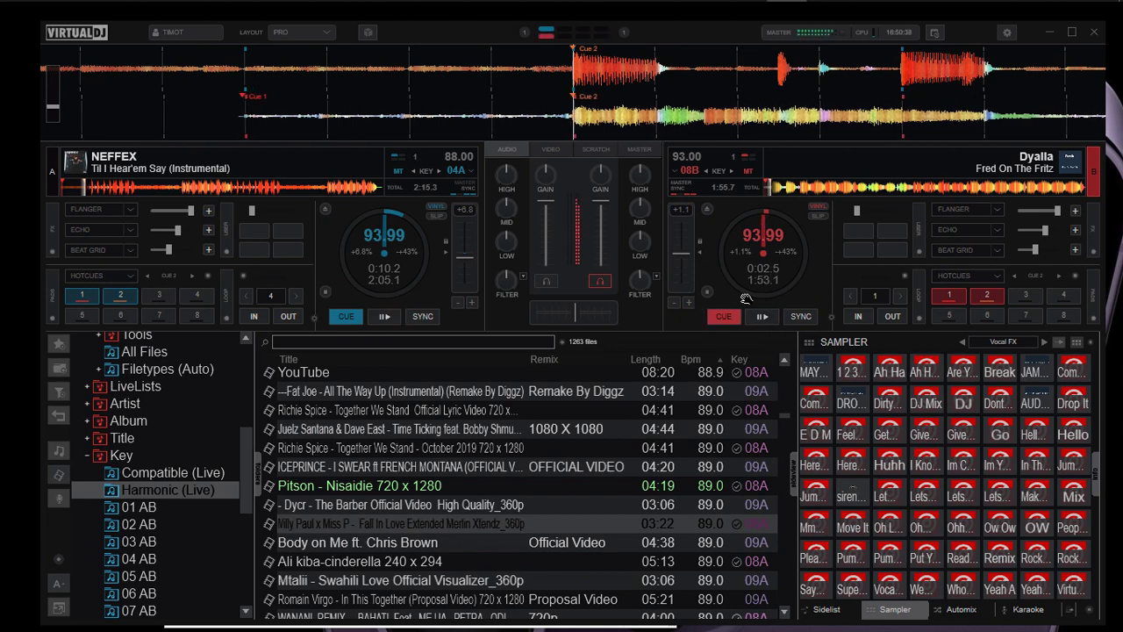
Audition deck B, then reset hotcueMode to its default from the modified settings list
{"action": "key", "text": "space"}
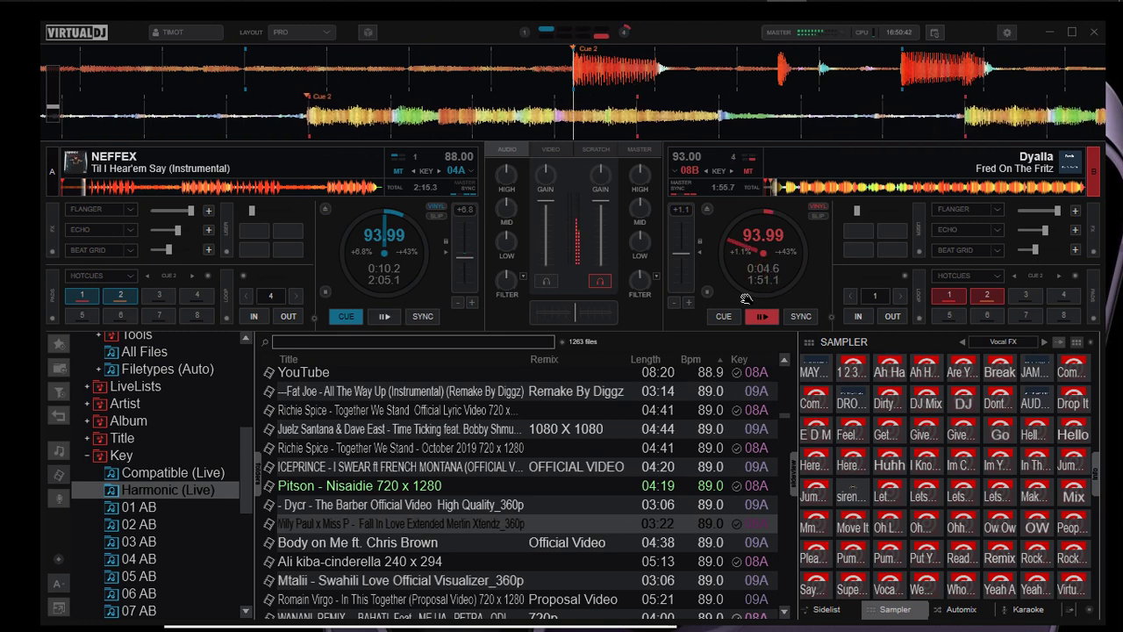
{"action": "key", "text": "space"}
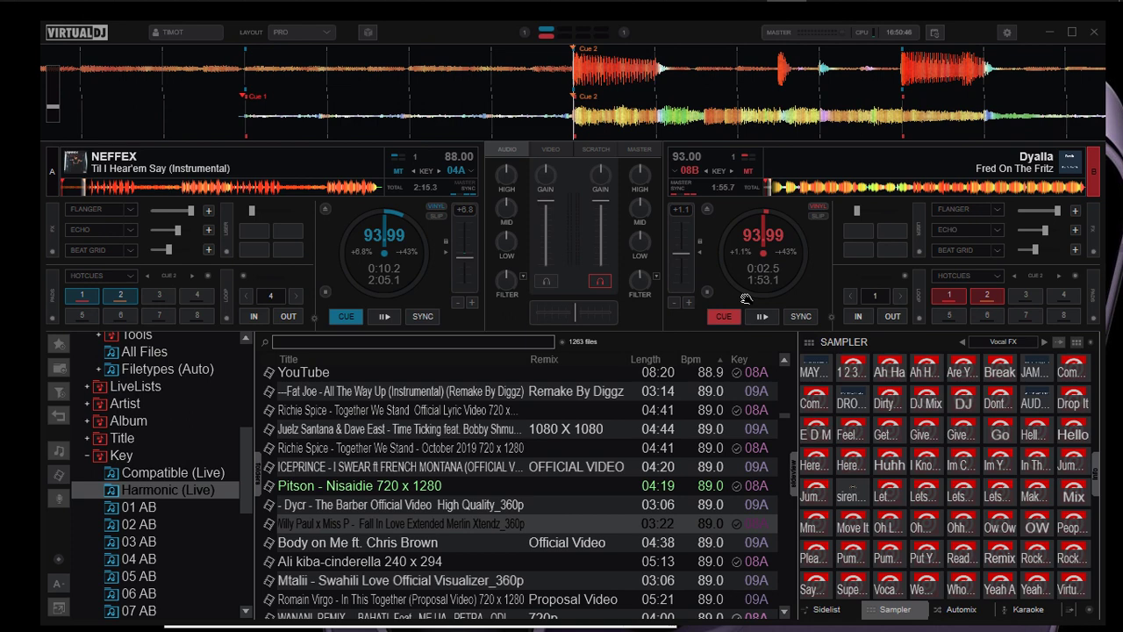
{"action": "left_click", "coordinate": [1007, 33]}
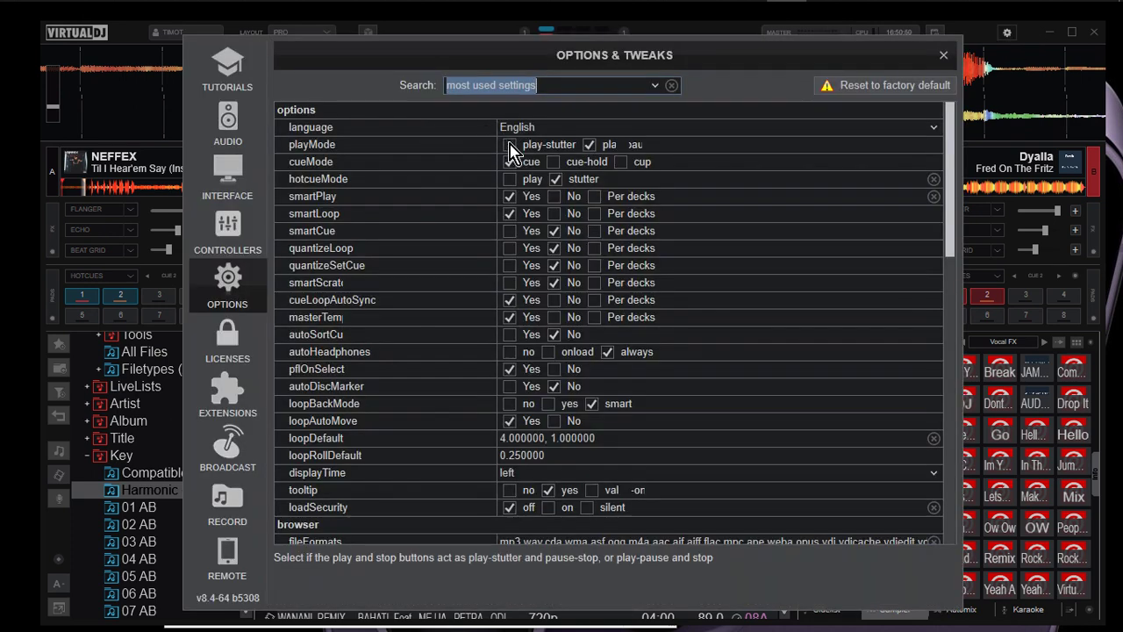
{"action": "left_click", "coordinate": [657, 87]}
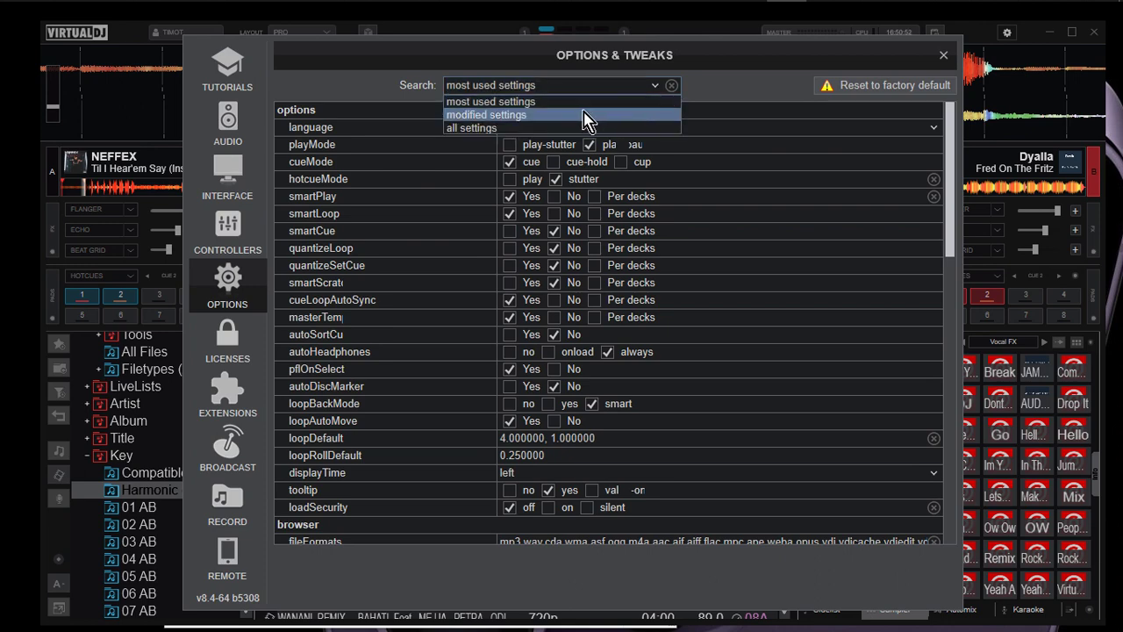
{"action": "left_click", "coordinate": [574, 116]}
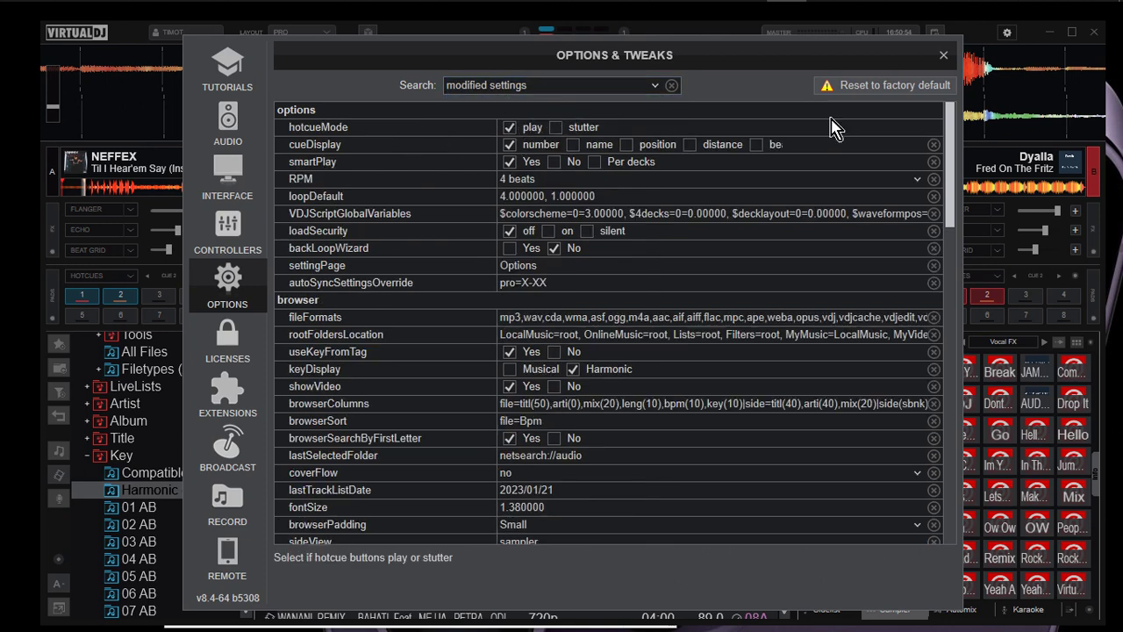
Close the settings and play deck B again, stopping it at its cue point
{"action": "left_click", "coordinate": [944, 54]}
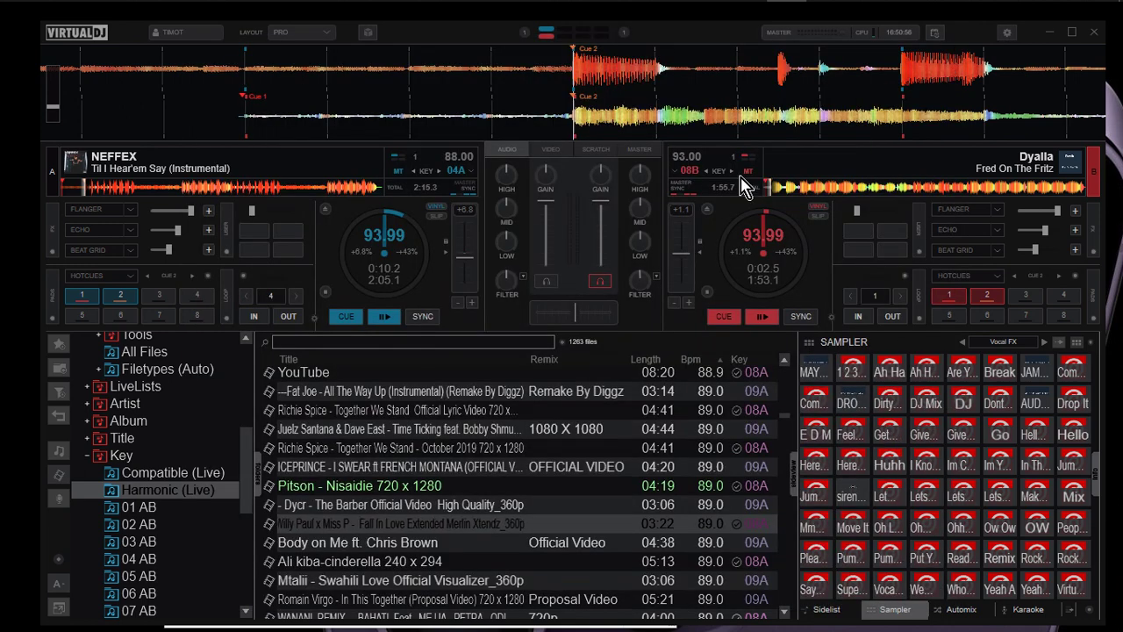
{"action": "key", "text": "space"}
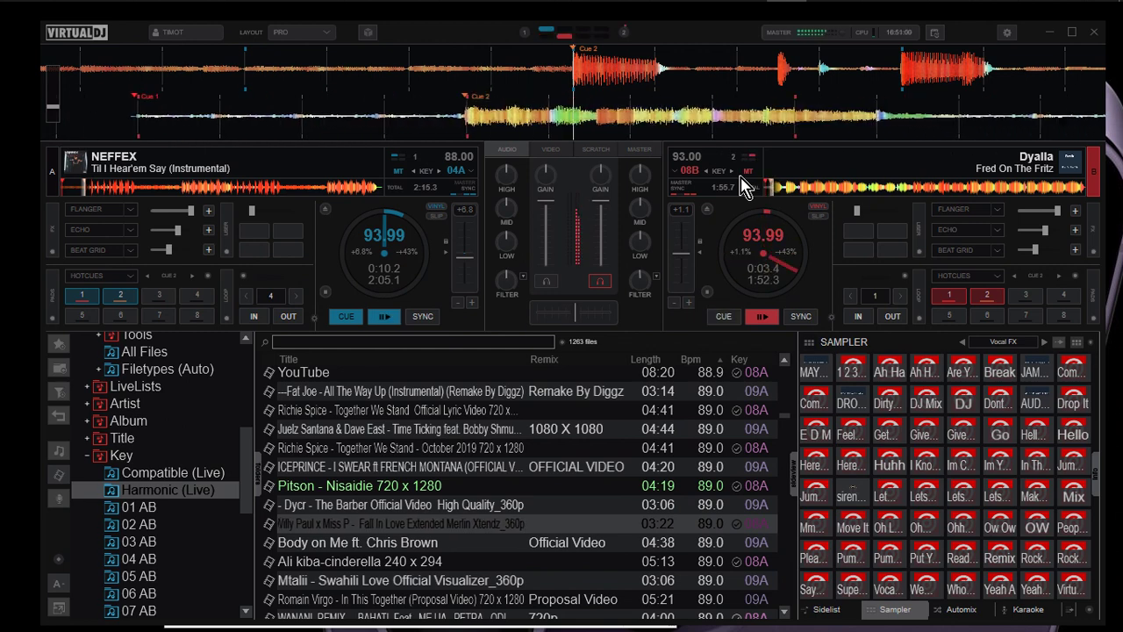
{"action": "key", "text": "space"}
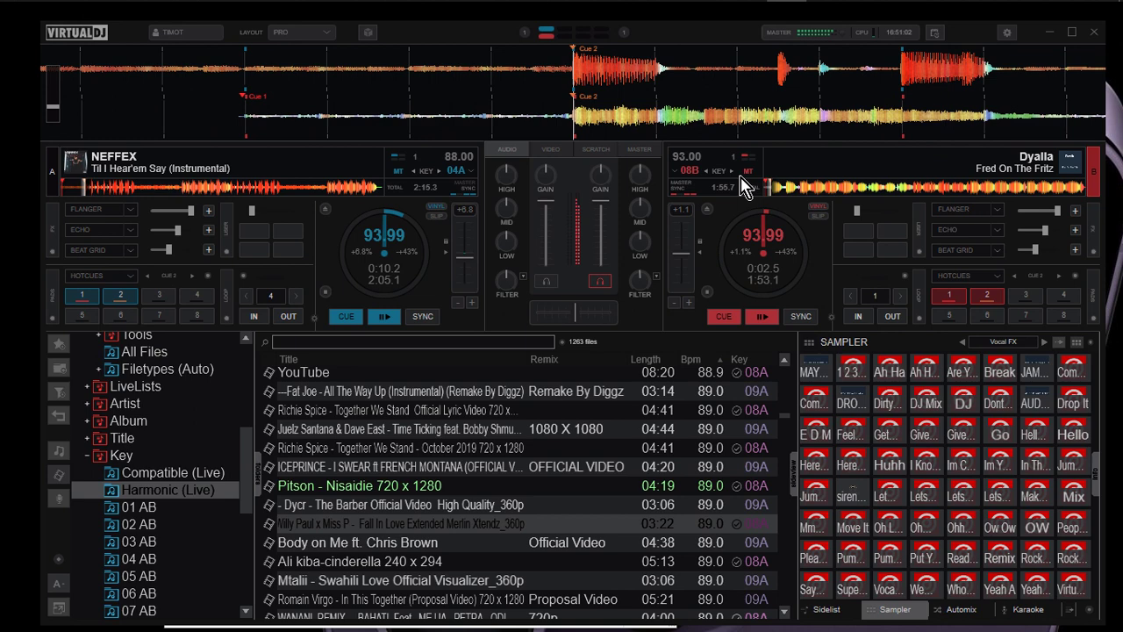
Reopen Options & Tweaks filtered to the modified settings list
{"action": "left_click", "coordinate": [1009, 34]}
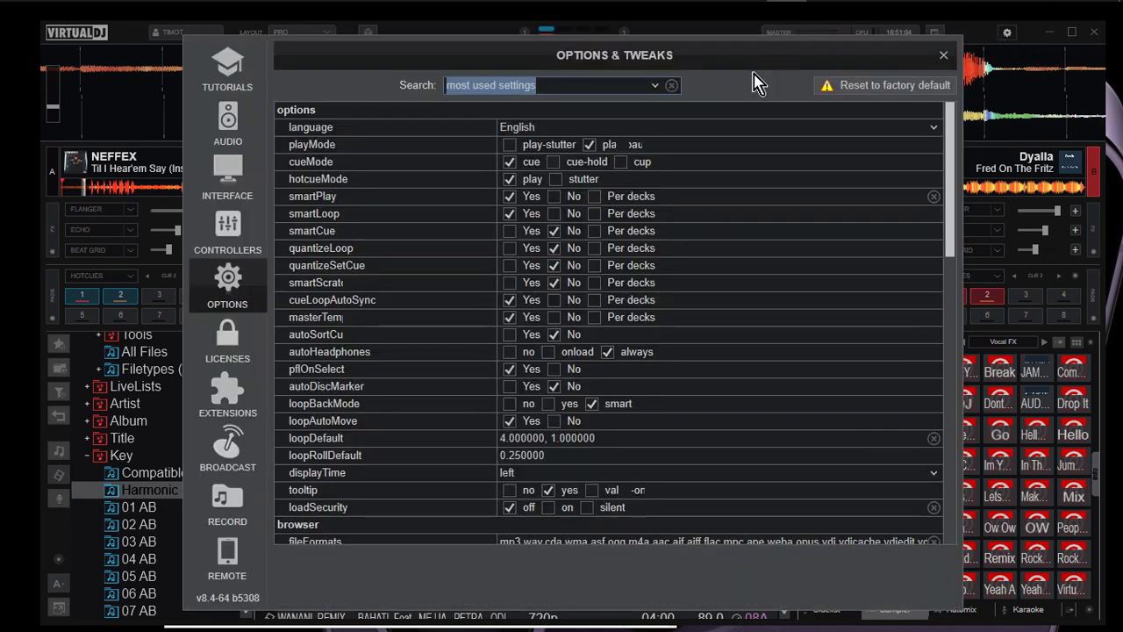
{"action": "left_click", "coordinate": [657, 86]}
{"action": "left_click", "coordinate": [563, 115]}
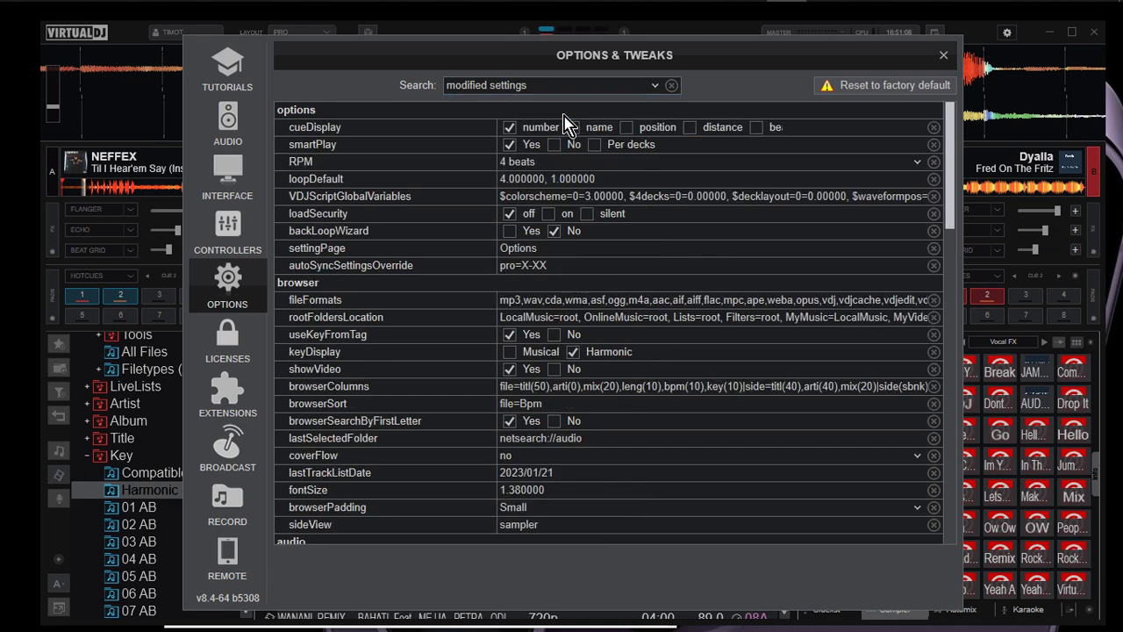
{"action": "left_click", "coordinate": [654, 88]}
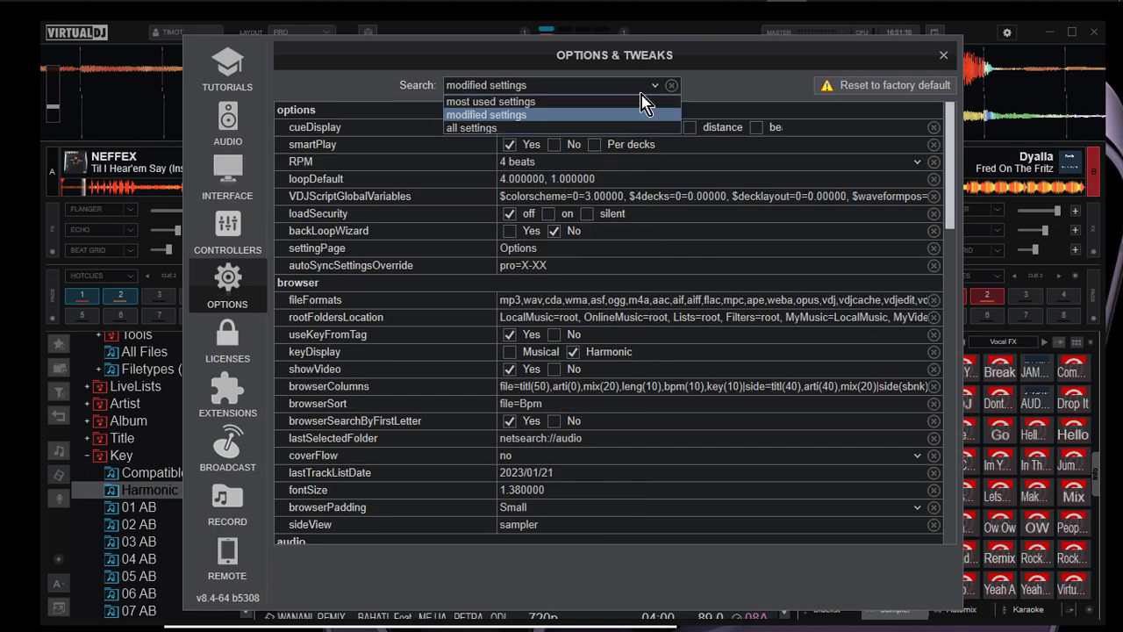
{"action": "left_click", "coordinate": [586, 115]}
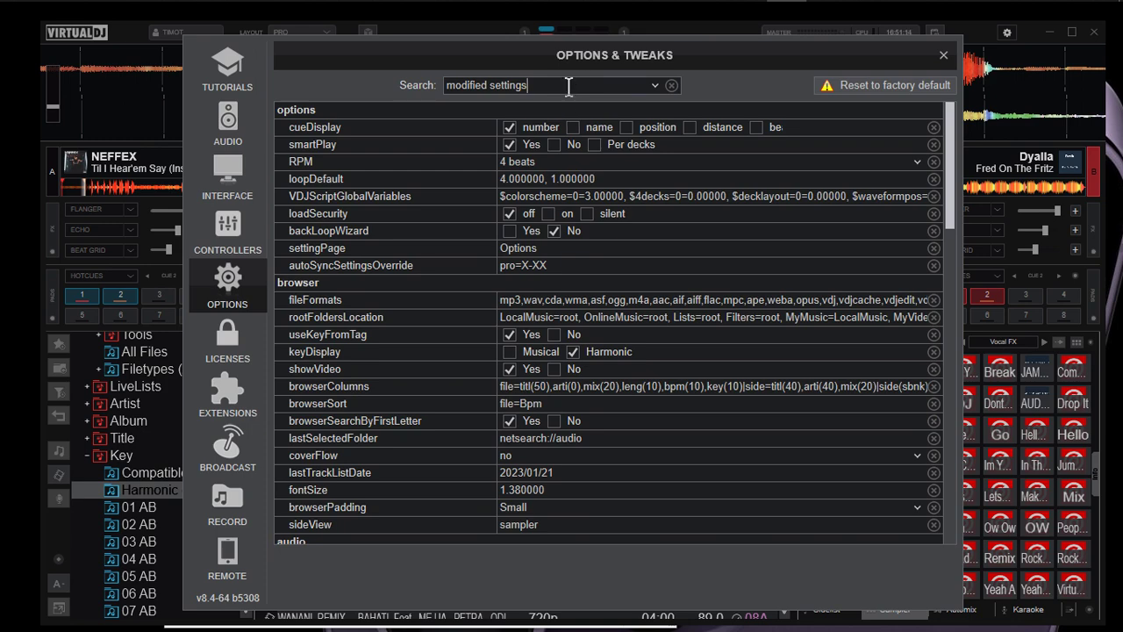
Search 'hot cue', set hotcueMode to stutter, and return to the modified settings list
{"action": "left_click", "coordinate": [568, 91]}
{"action": "type", "text": "h"}
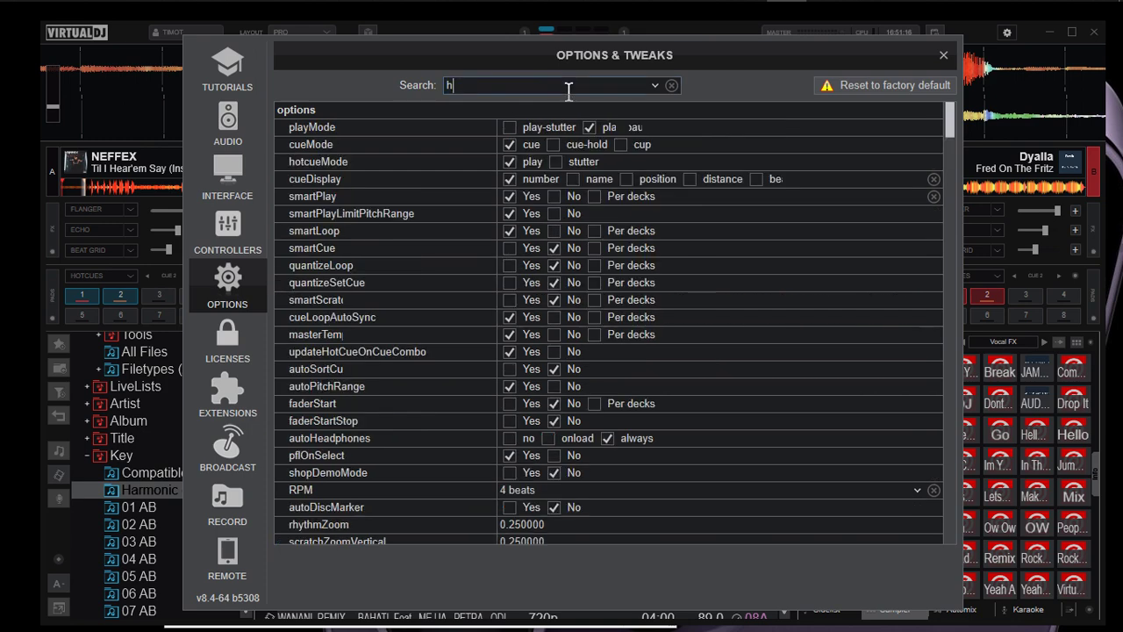
{"action": "type", "text": "ot cue"}
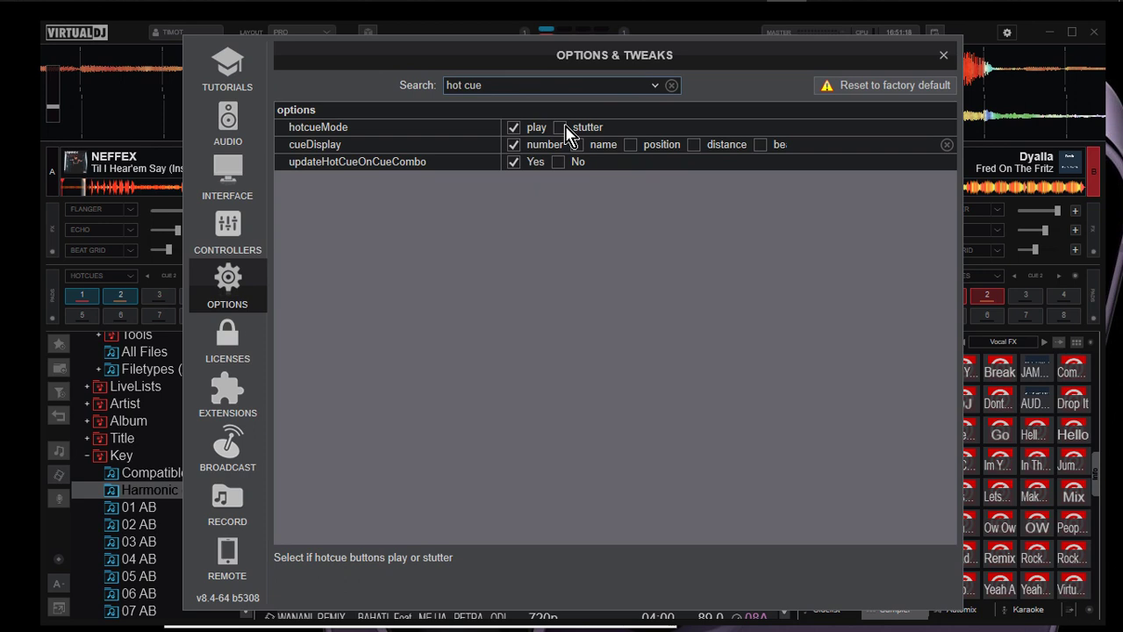
{"action": "left_click", "coordinate": [560, 128]}
{"action": "left_click", "coordinate": [653, 85]}
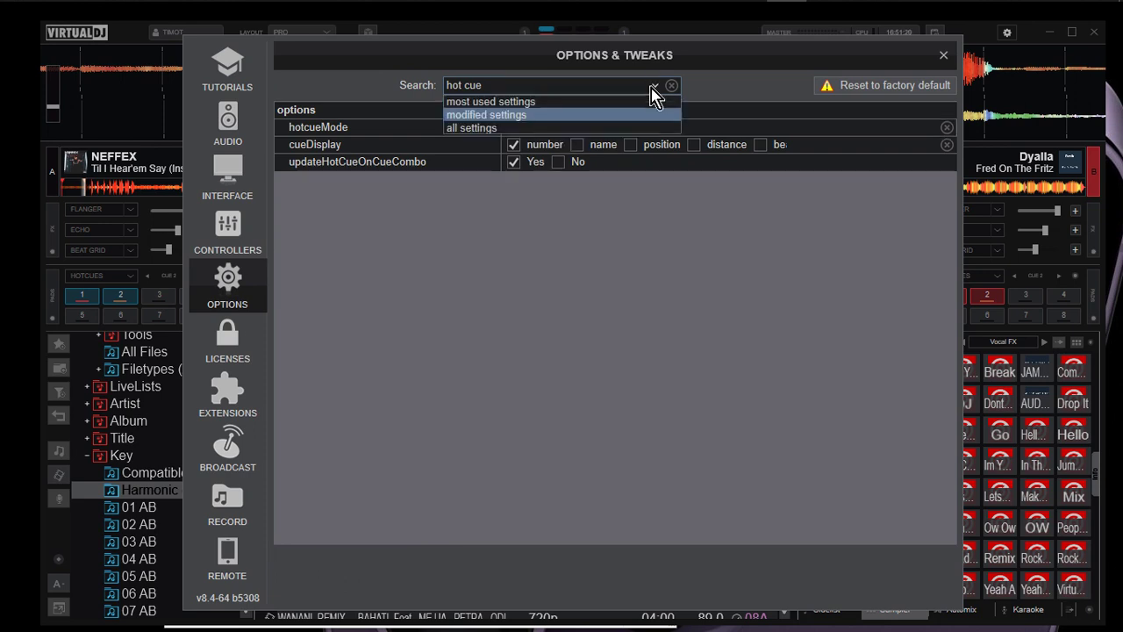
{"action": "left_click", "coordinate": [610, 115]}
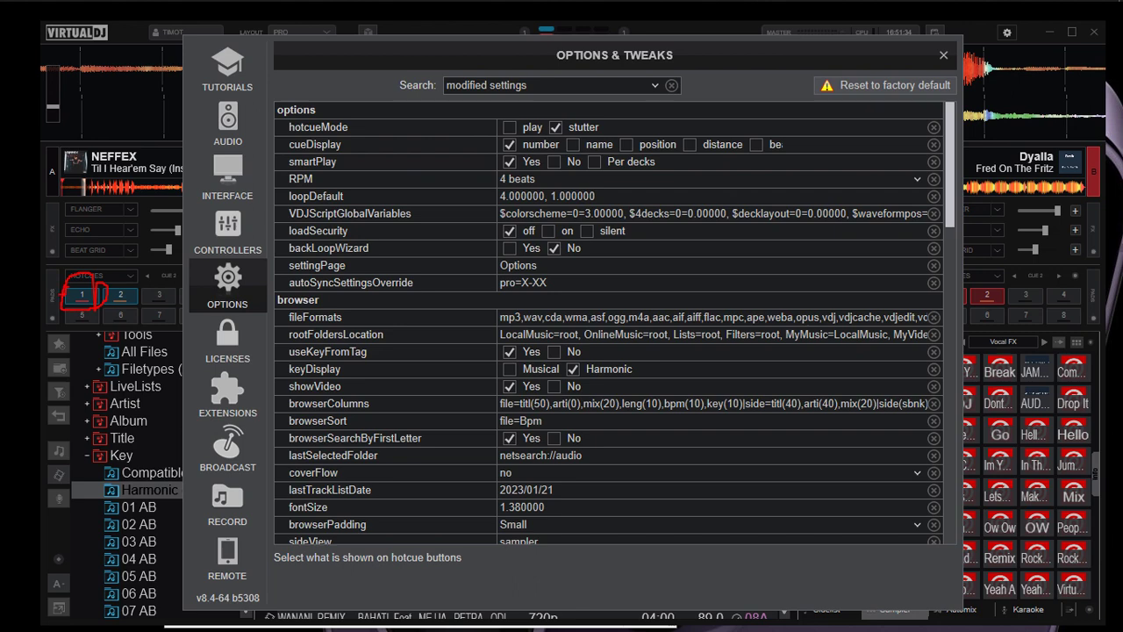
Try the cueDisplay name and distance options, then switch loadSecurity on
{"action": "key", "text": "Escape"}
{"action": "left_click", "coordinate": [576, 146]}
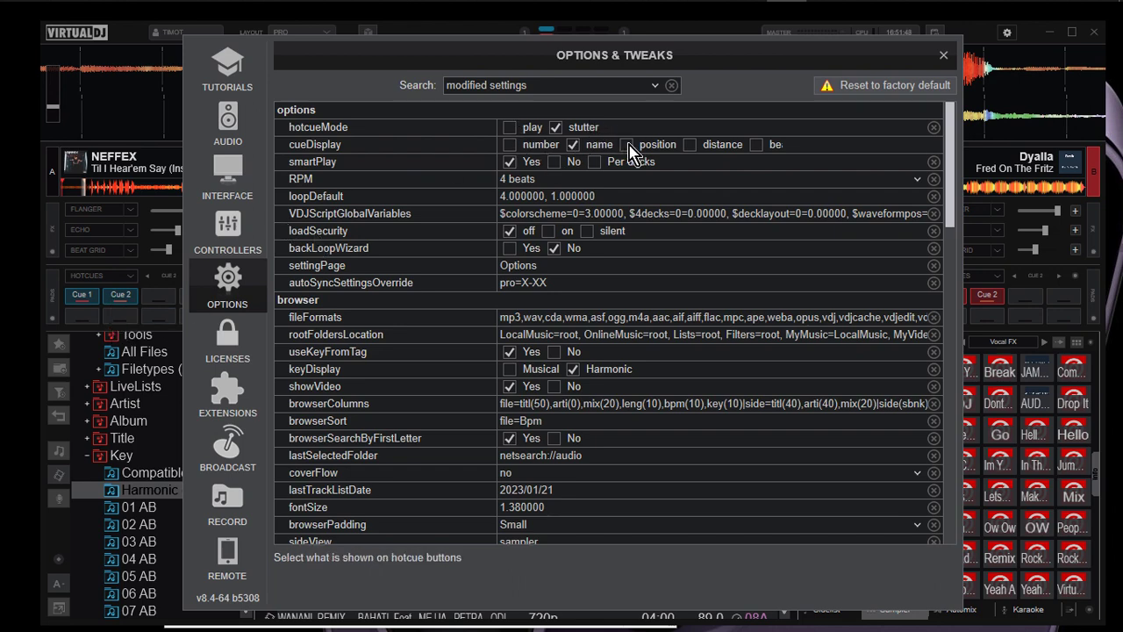
{"action": "left_click", "coordinate": [689, 145]}
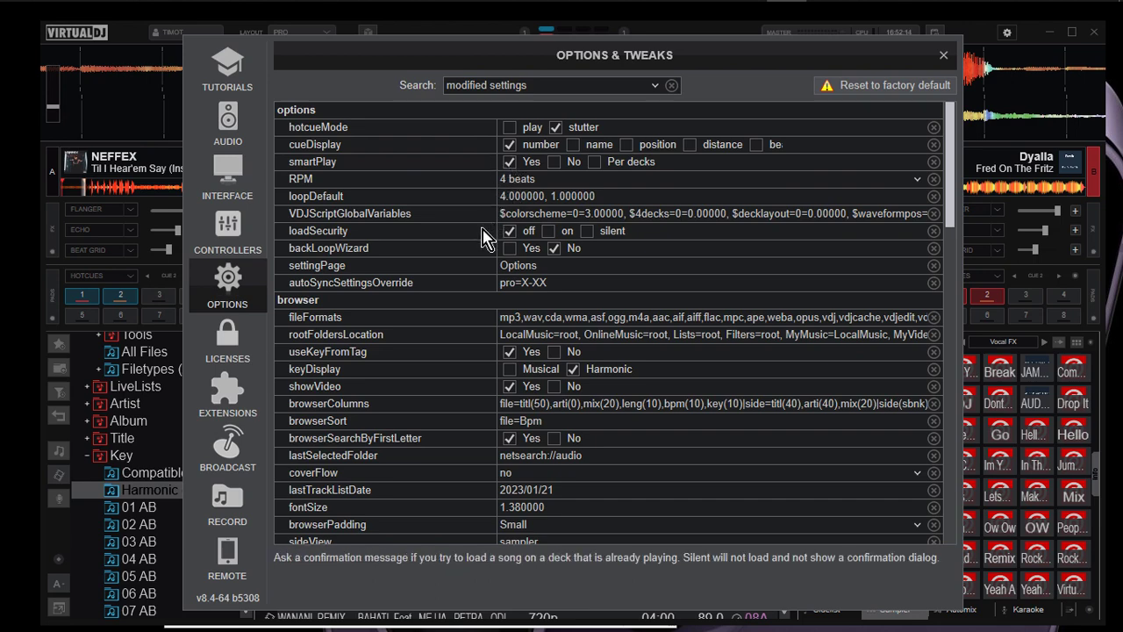
{"action": "left_click", "coordinate": [554, 247]}
Test load security by dropping the Fat Joe track on playing deck B, then cancelling
{"action": "left_click", "coordinate": [943, 55]}
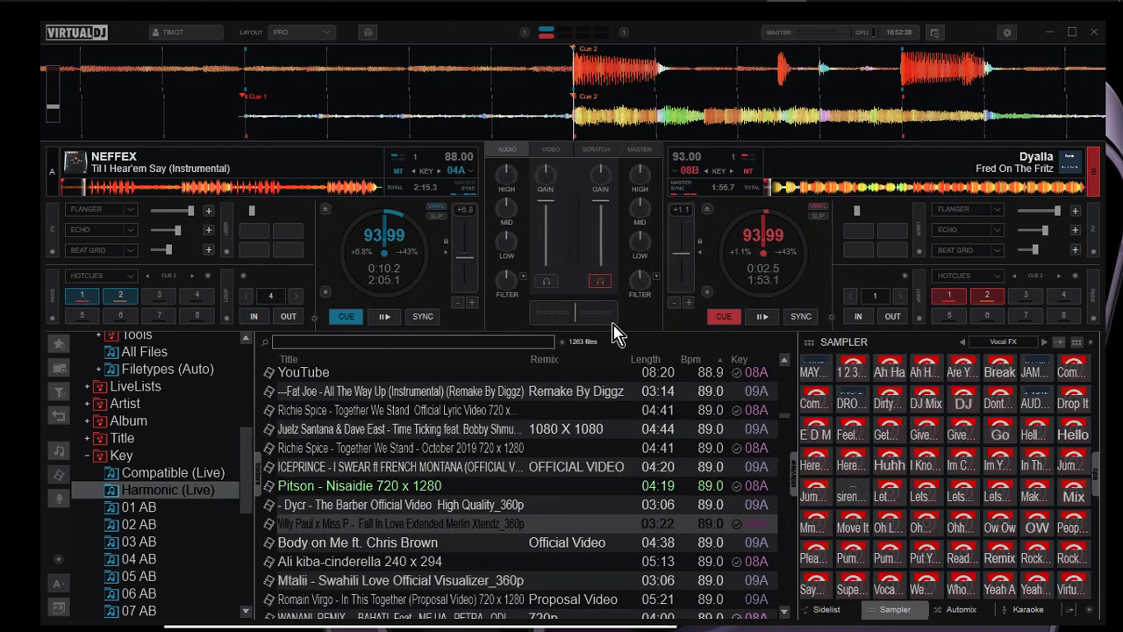
{"action": "left_click", "coordinate": [580, 390]}
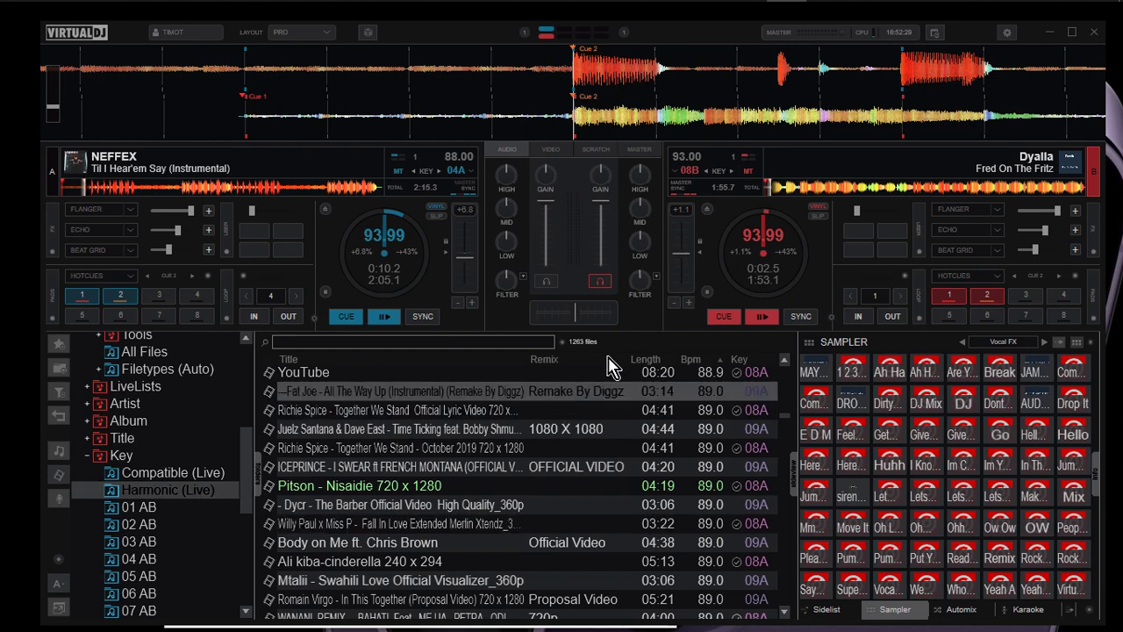
{"action": "left_click", "coordinate": [764, 325]}
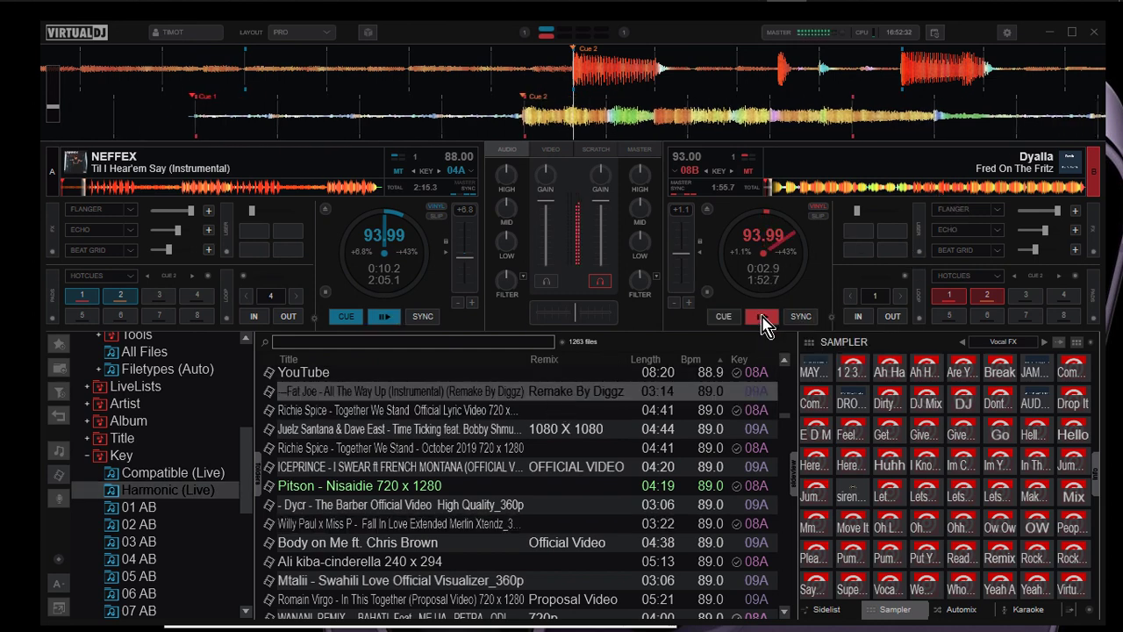
{"action": "left_click_drag", "start_coordinate": [517, 397], "coordinate": [790, 193]}
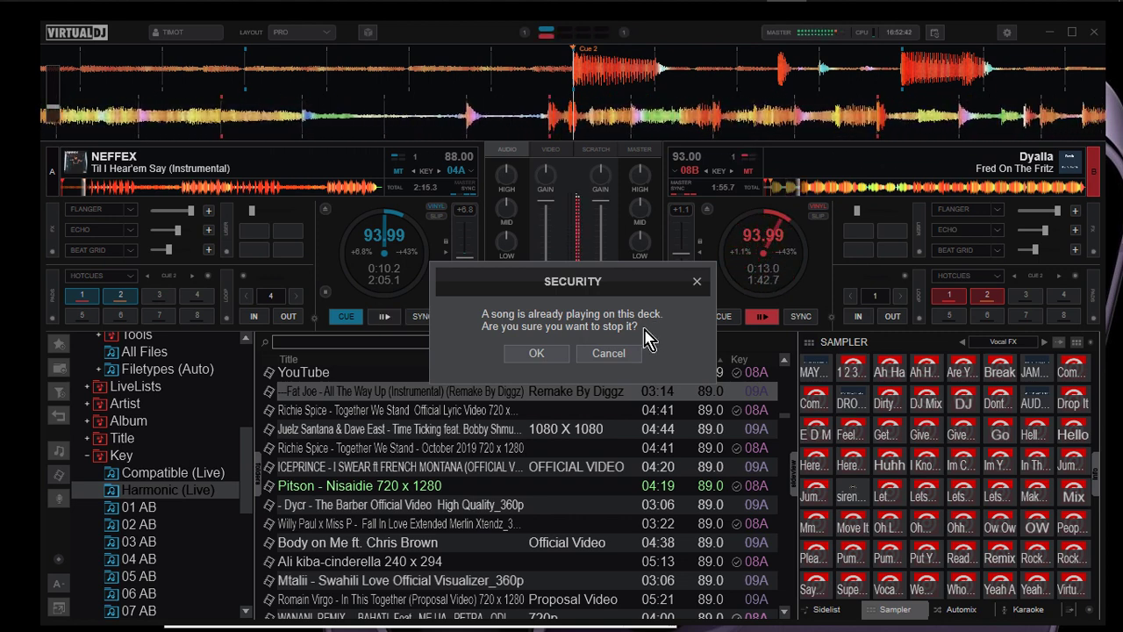
{"action": "left_click", "coordinate": [598, 351]}
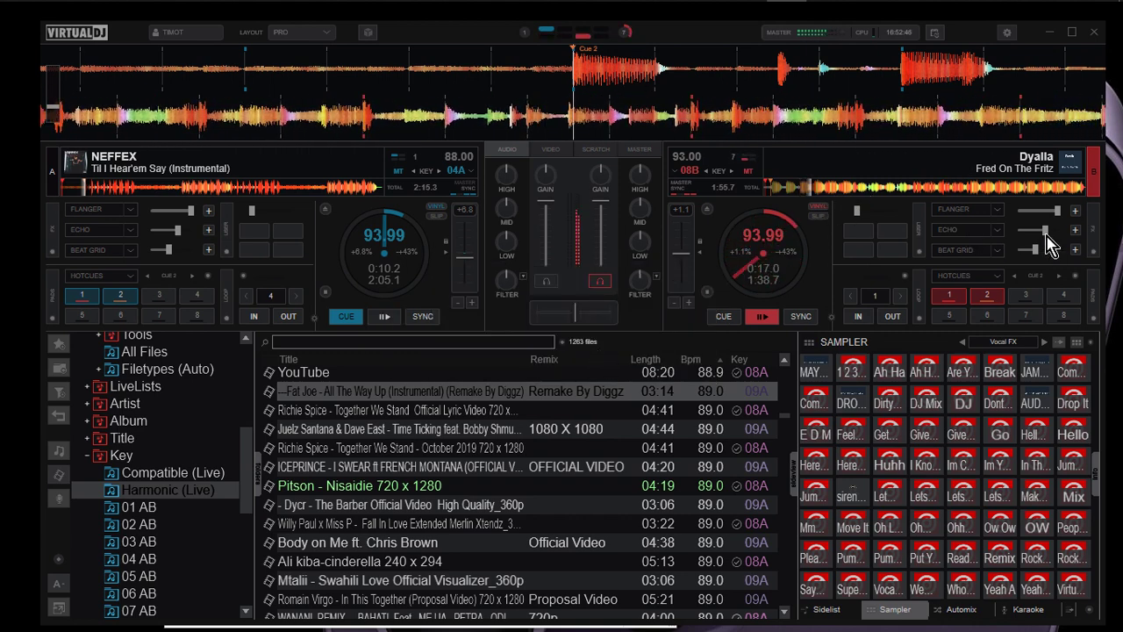
Turn on deck B's echo, return deck B to its cue point, and reopen Options & Tweaks
{"action": "left_click", "coordinate": [974, 232]}
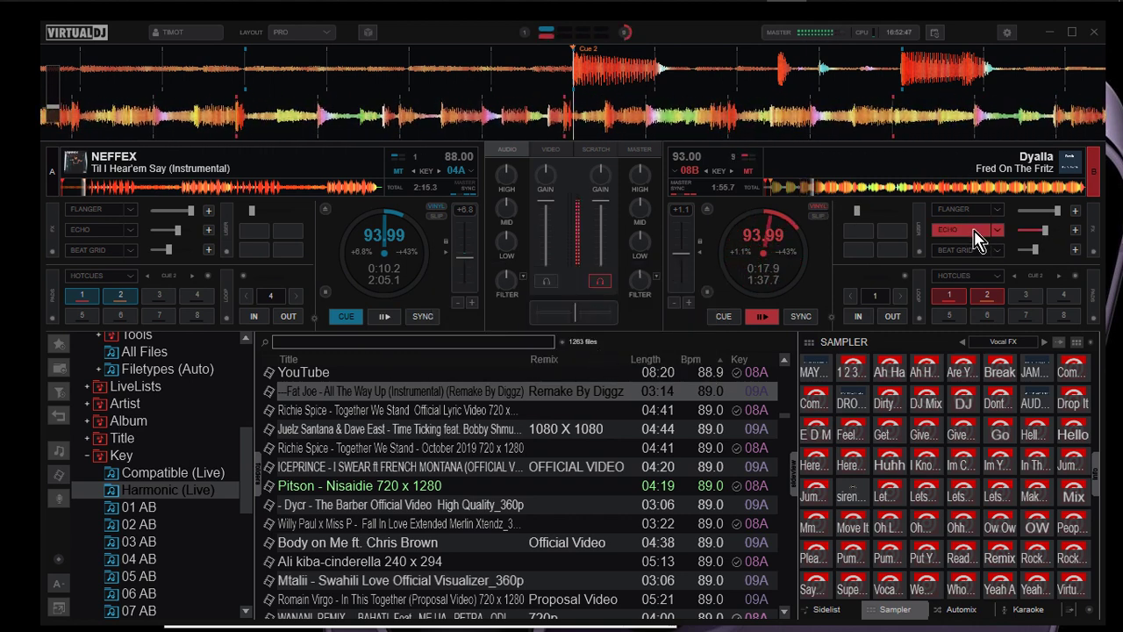
{"action": "left_click", "coordinate": [723, 314]}
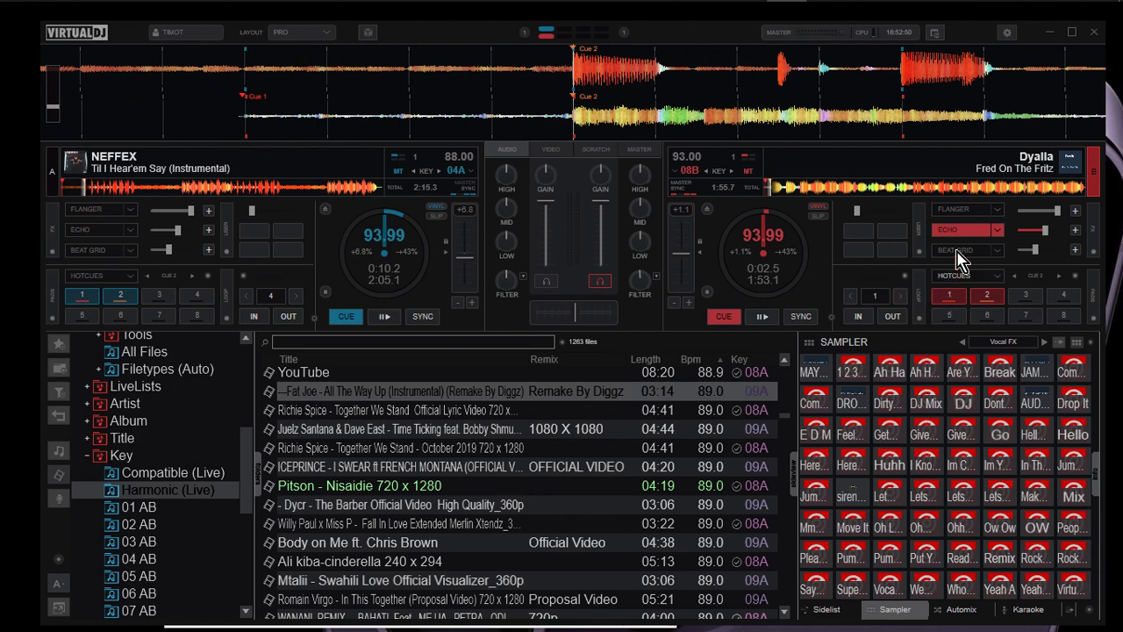
{"action": "left_click", "coordinate": [1009, 35]}
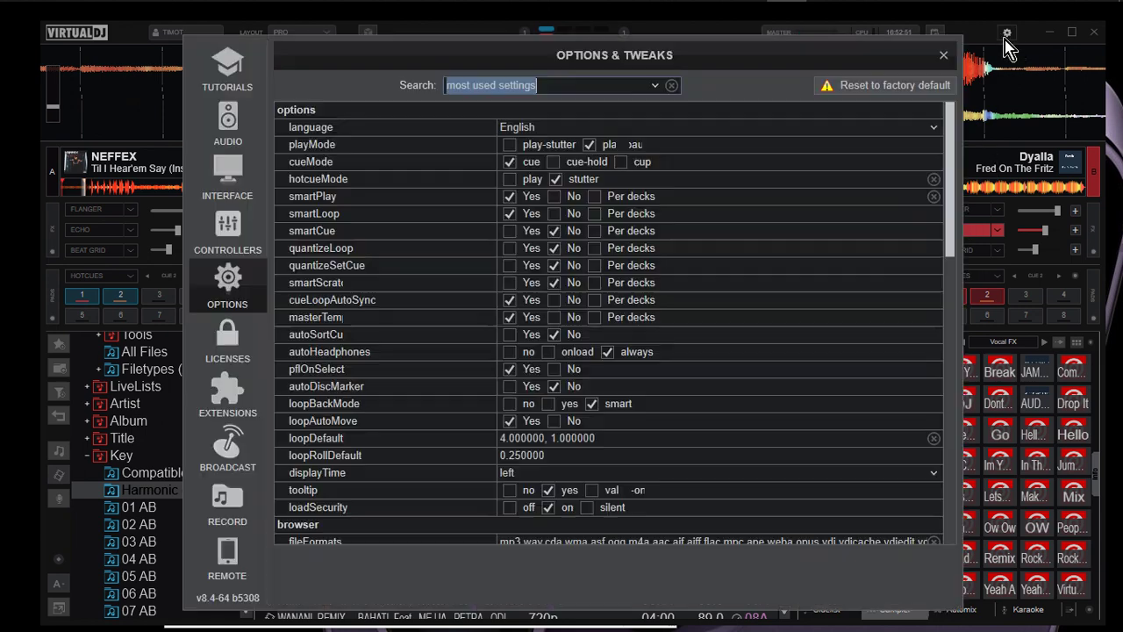
Show the modified settings with keyDisplay on Musical, moving the window further right
{"action": "left_click", "coordinate": [654, 91]}
{"action": "left_click", "coordinate": [606, 115]}
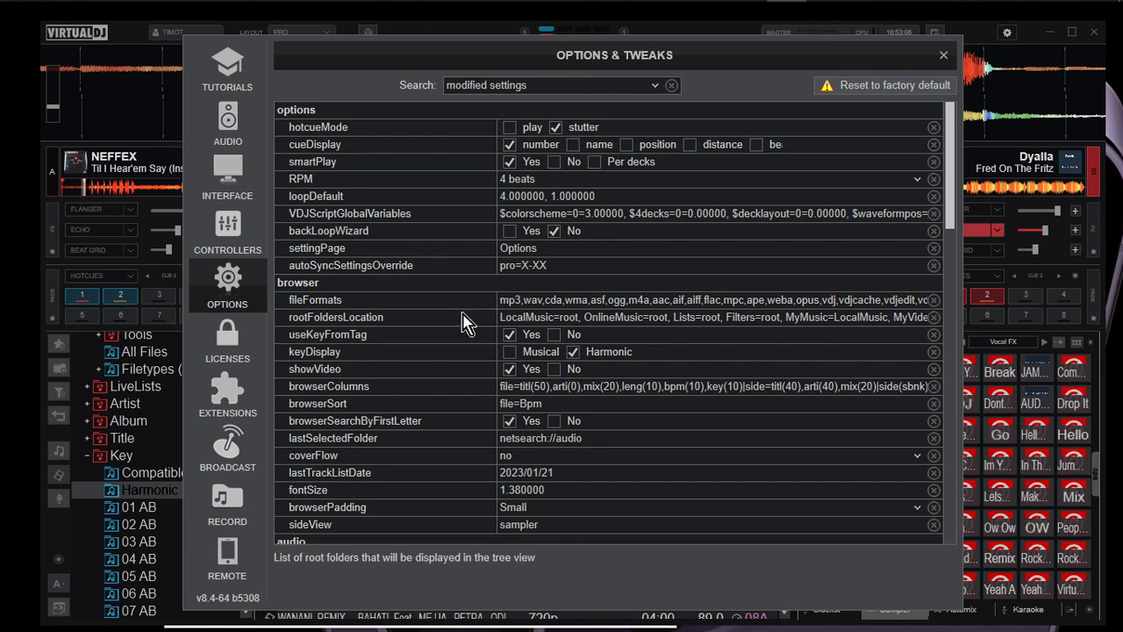
{"action": "scroll", "coordinate": [464, 319], "scroll_direction": "down", "scroll_amount": 1}
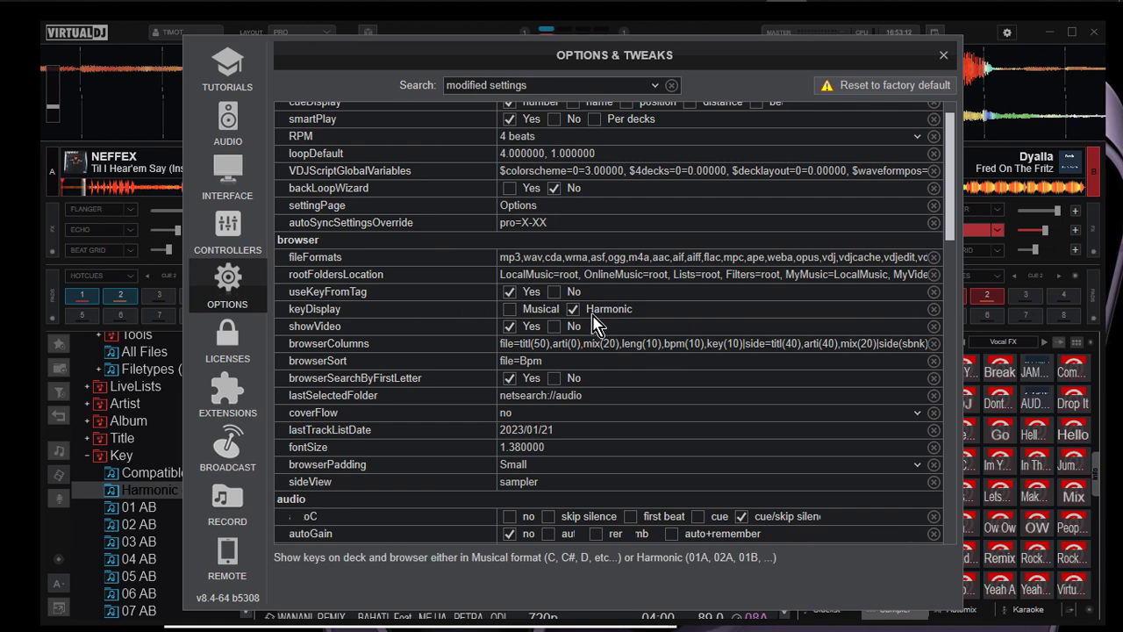
{"action": "mouse_move", "coordinate": [458, 64]}
{"action": "left_mouse_down"}
{"action": "mouse_move", "coordinate": [702, 70]}
{"action": "mouse_move", "coordinate": [606, 93]}
{"action": "left_mouse_up"}
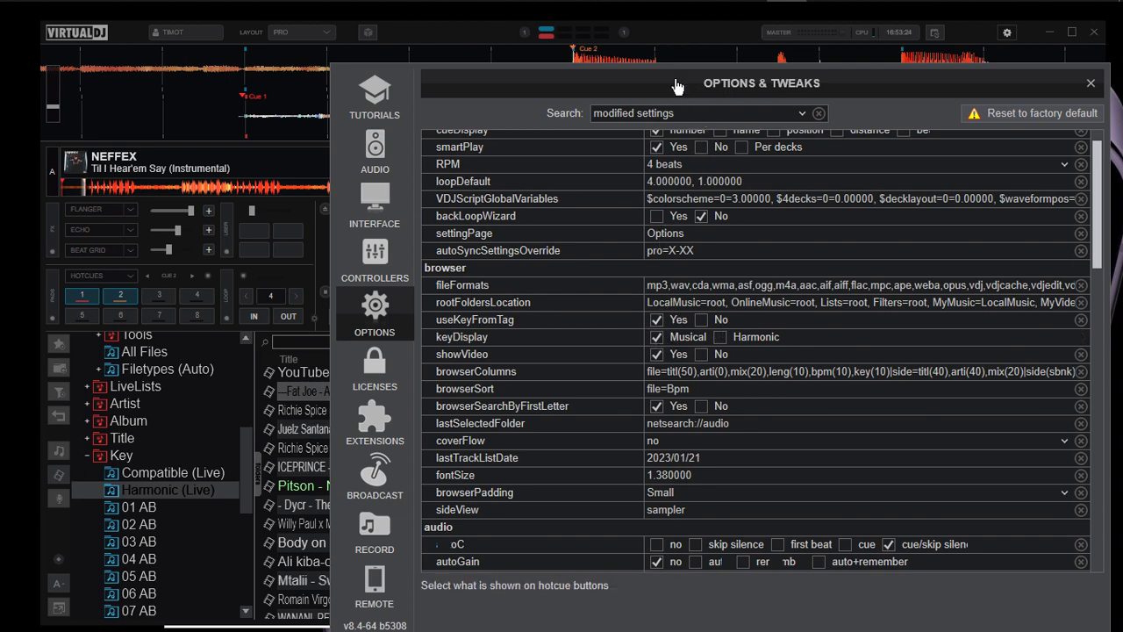
Uncover the Key column, set keyDisplay to Harmonic (keys like 08A), then bring the window back
{"action": "mouse_move", "coordinate": [674, 85]}
{"action": "left_mouse_down"}
{"action": "mouse_move", "coordinate": [244, 242]}
{"action": "mouse_move", "coordinate": [184, 224]}
{"action": "left_mouse_up"}
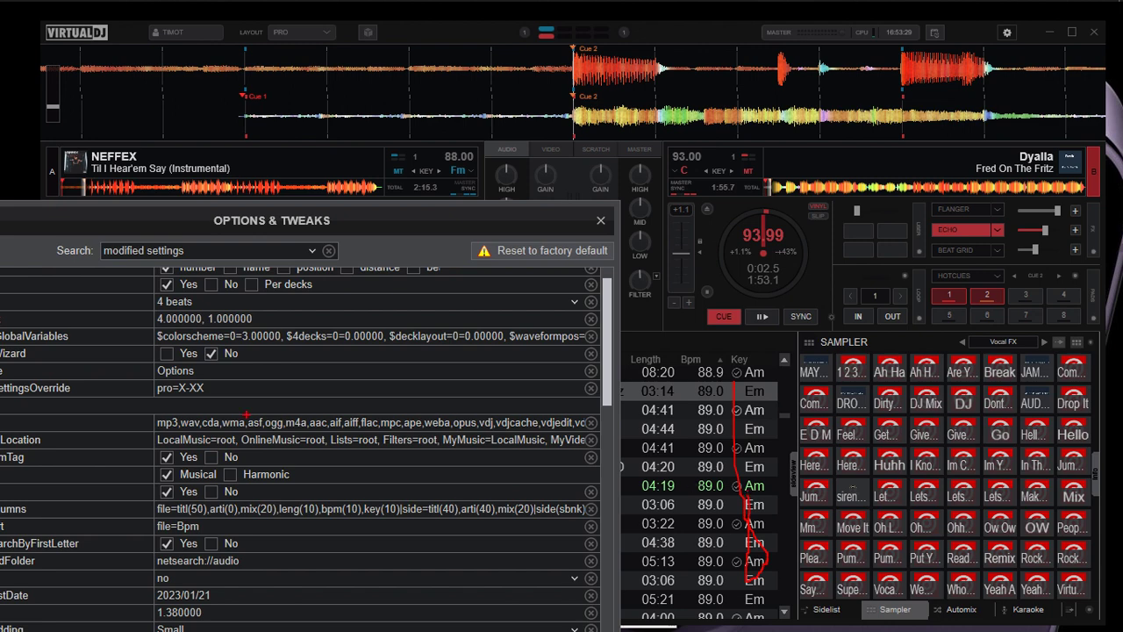
{"action": "left_click", "coordinate": [231, 474]}
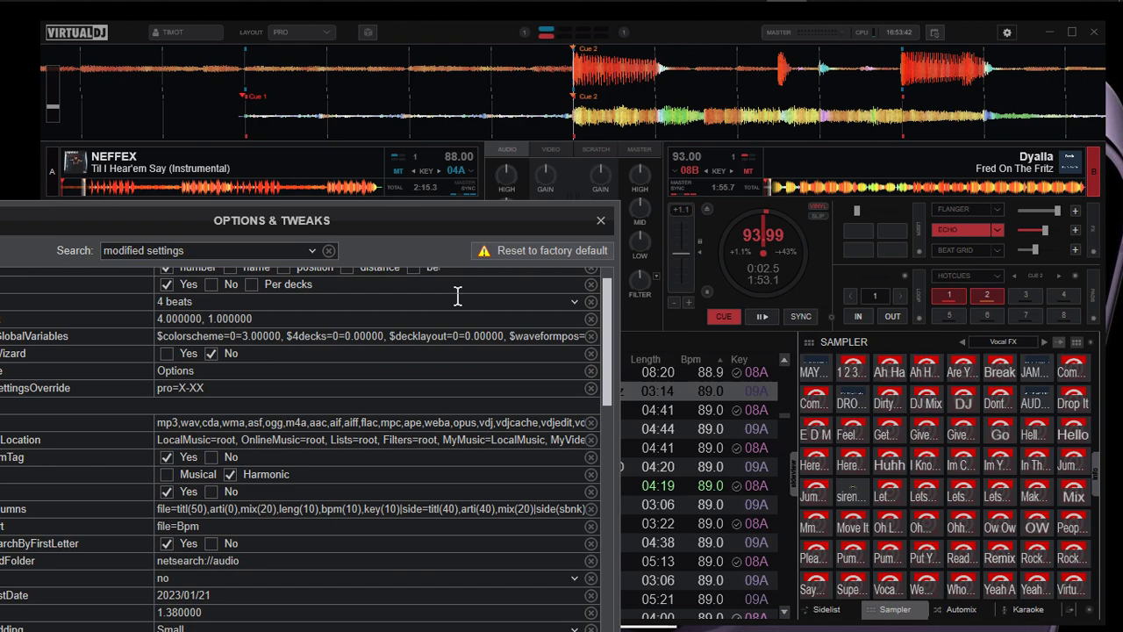
{"action": "left_click_drag", "start_coordinate": [389, 215], "coordinate": [771, 117]}
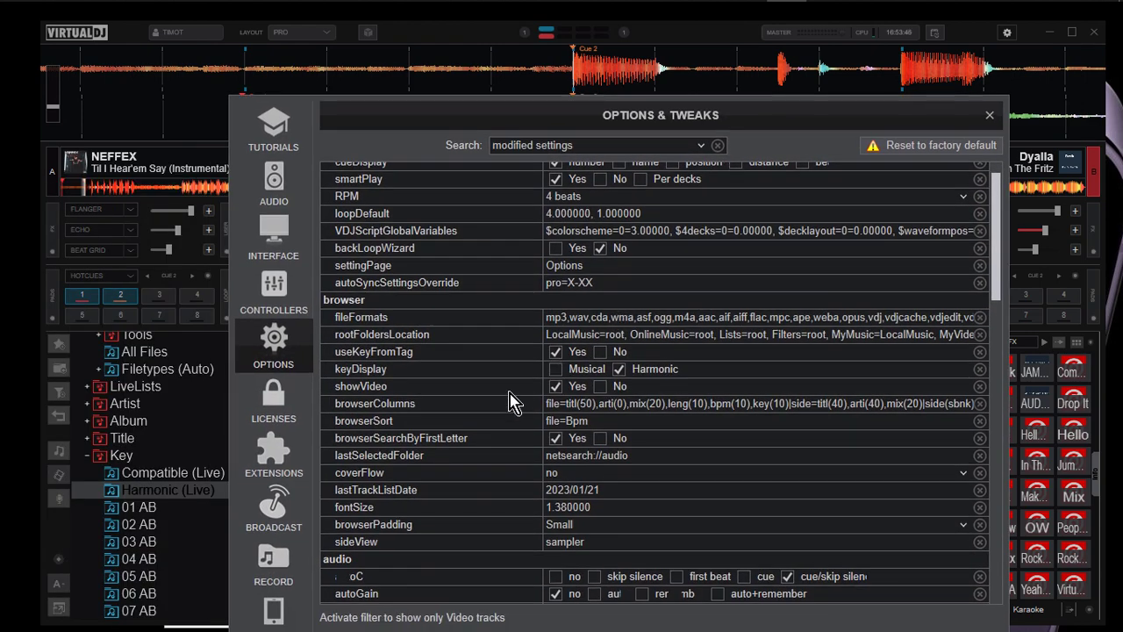
{"action": "scroll", "coordinate": [514, 402], "scroll_direction": "down", "scroll_amount": 2}
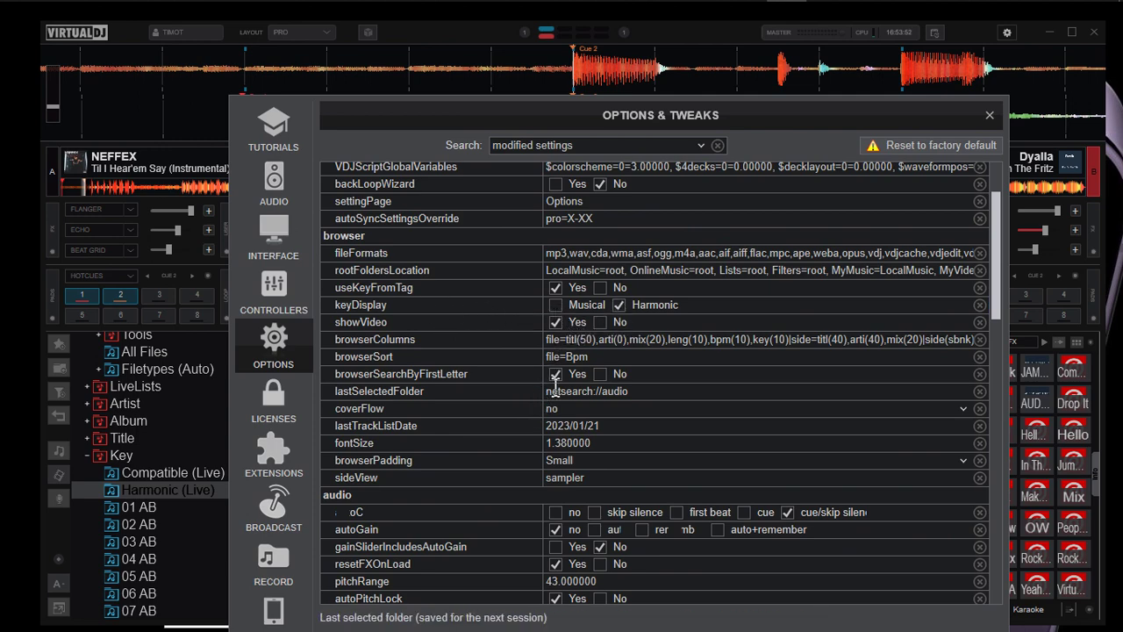
Turn autoGain off, change crossfaderCurve from Scratch to Full, and close Options & Tweaks
{"action": "scroll", "coordinate": [596, 440], "scroll_direction": "down", "scroll_amount": 2}
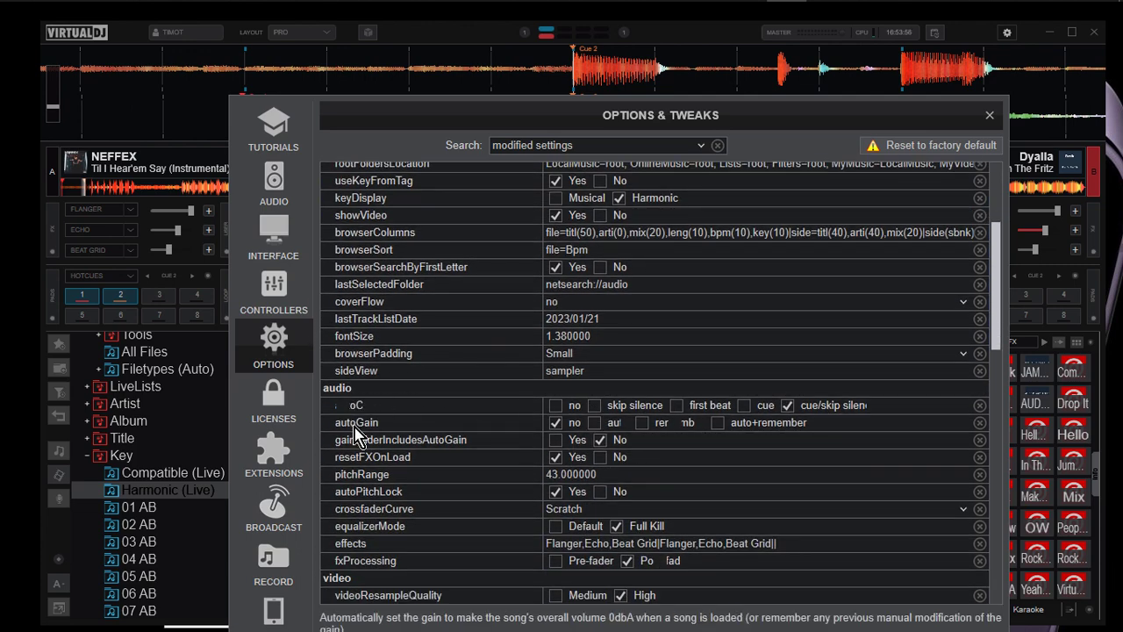
{"action": "left_click", "coordinate": [555, 423]}
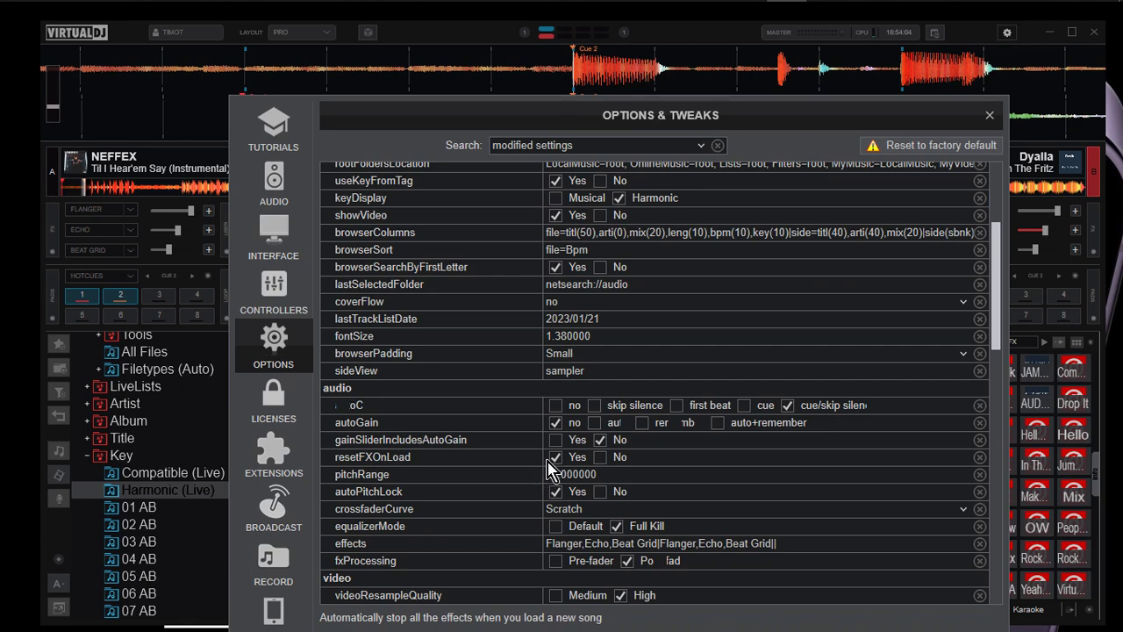
{"action": "scroll", "coordinate": [558, 470], "scroll_direction": "down", "scroll_amount": 1}
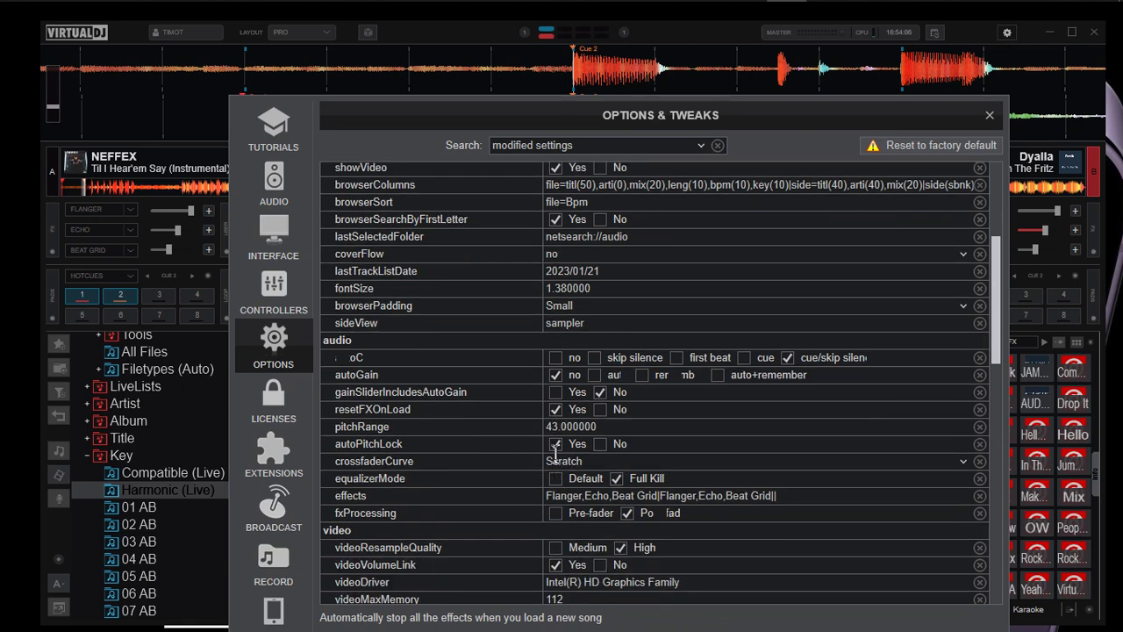
{"action": "mouse_move", "coordinate": [962, 463]}
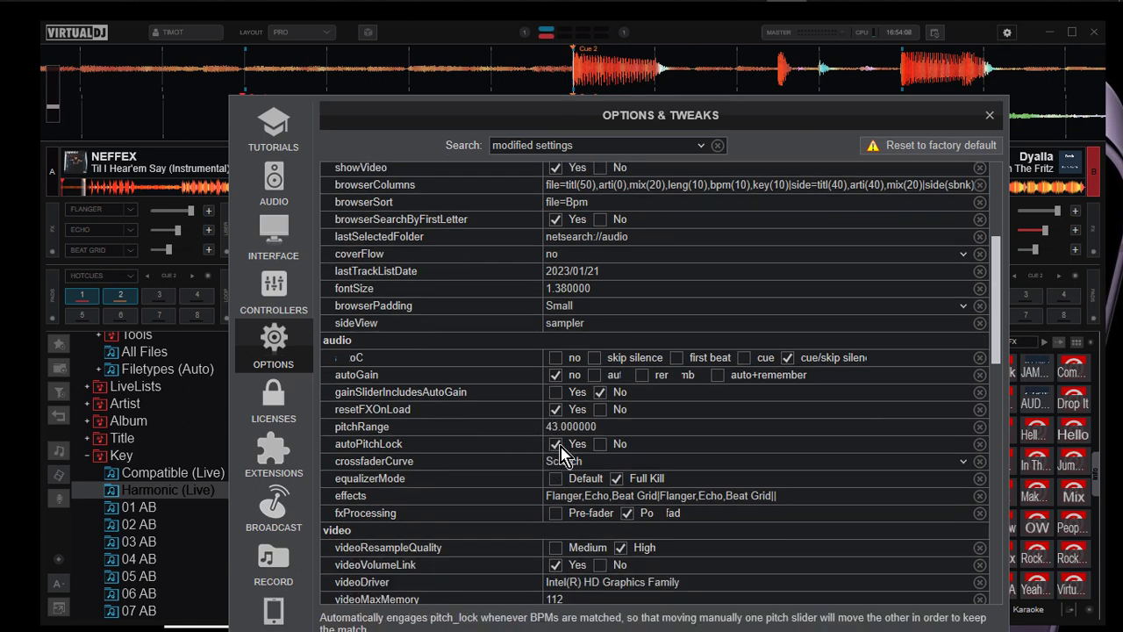
{"action": "left_click", "coordinate": [964, 462]}
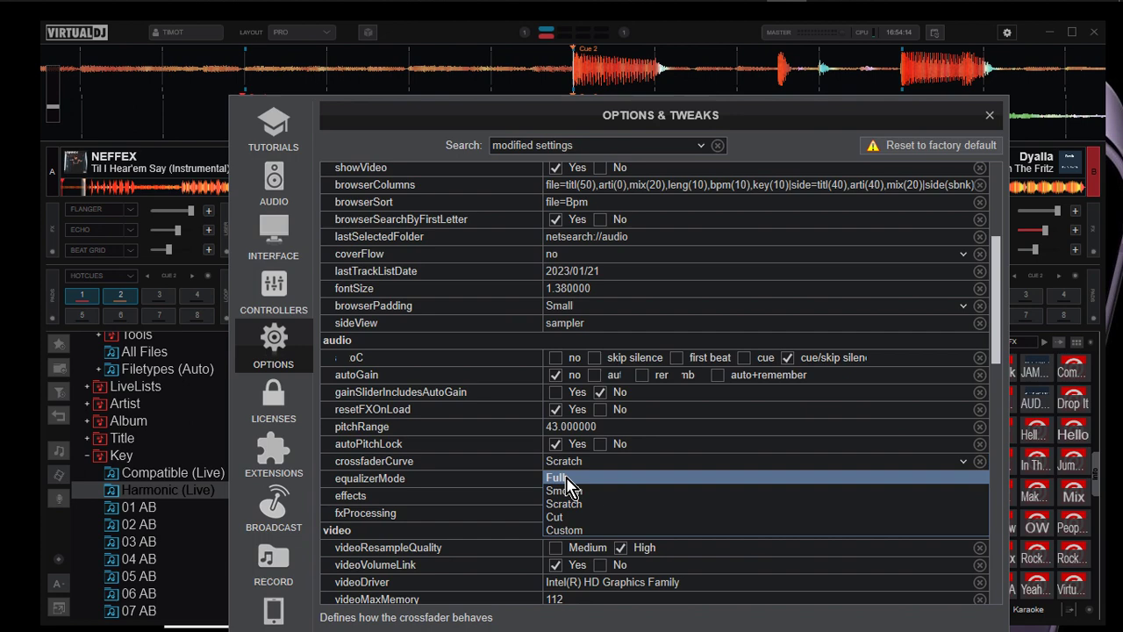
{"action": "left_click", "coordinate": [568, 480]}
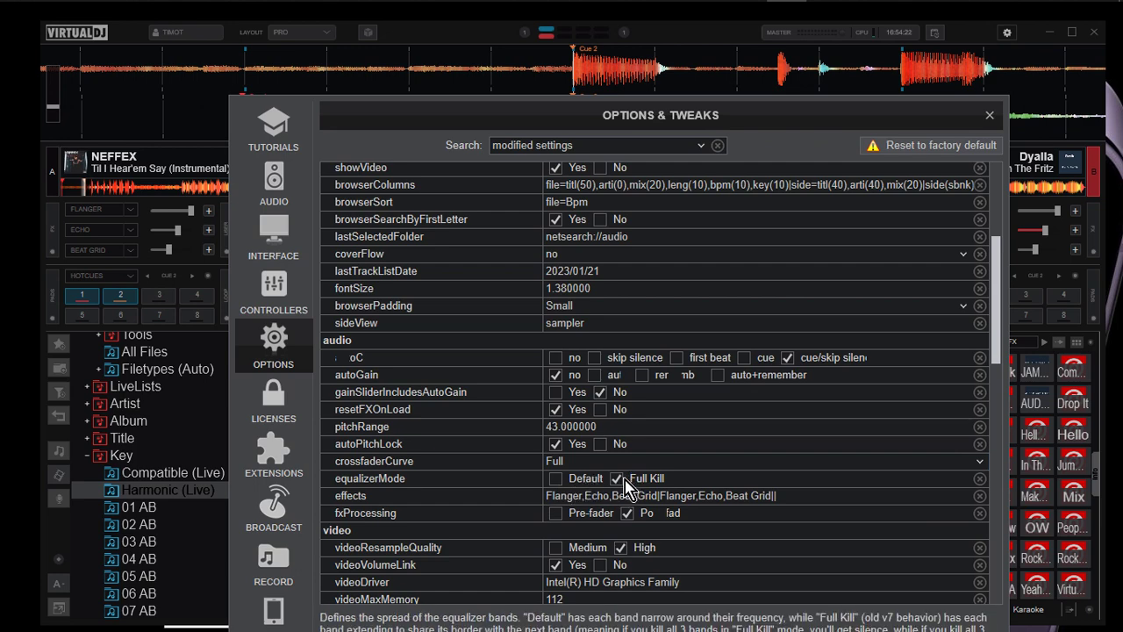
{"action": "left_click", "coordinate": [989, 115]}
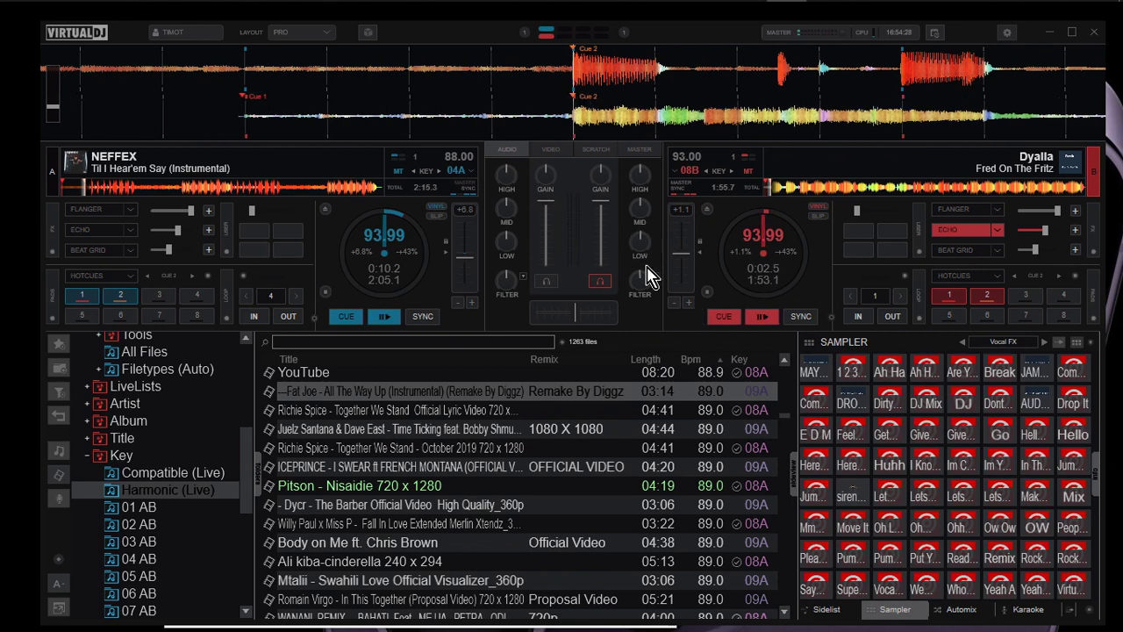
Disable deck B's echo and lower its MID EQ knob
{"action": "left_click", "coordinate": [956, 231]}
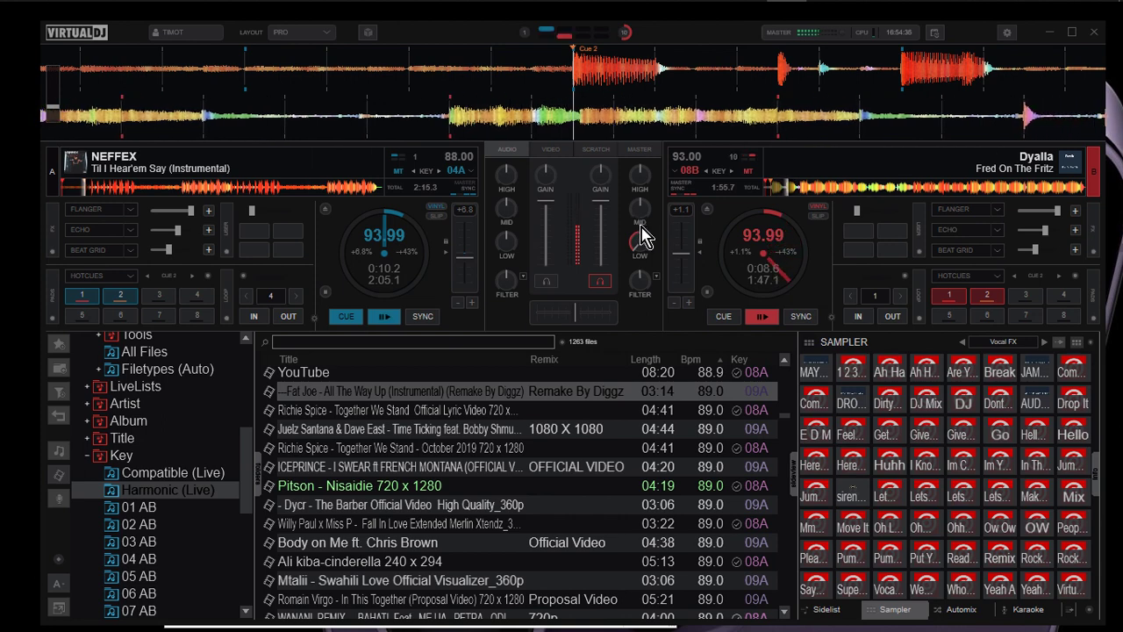
{"action": "left_click_drag", "start_coordinate": [639, 226], "coordinate": [644, 189]}
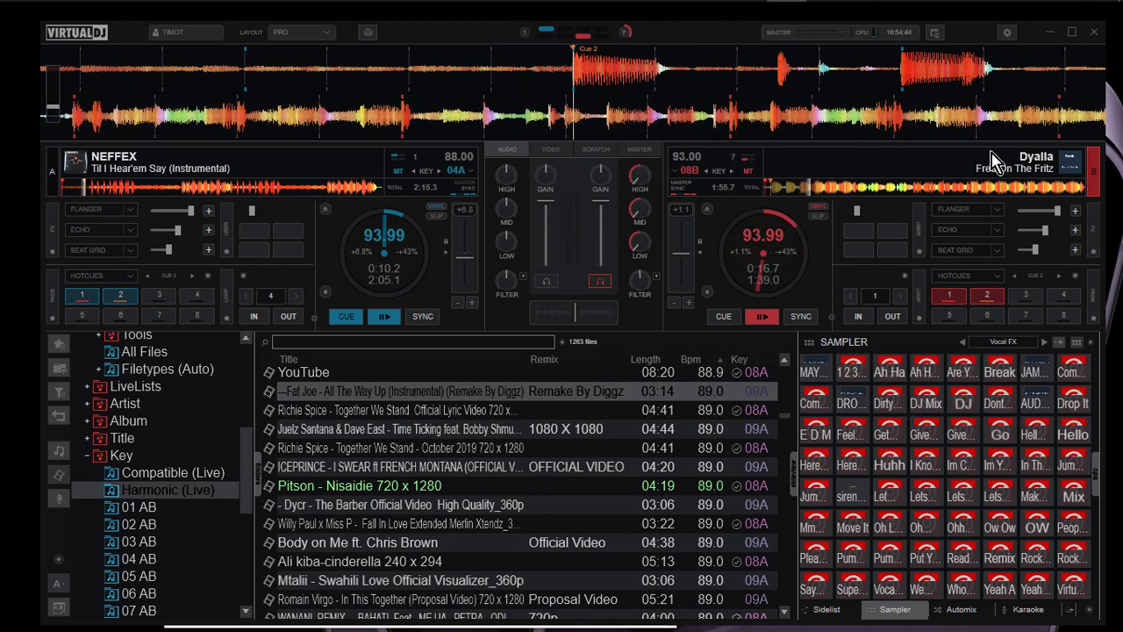
In the modified settings list, reset equalizer mode to Default, then close the window
{"action": "left_click", "coordinate": [1007, 33]}
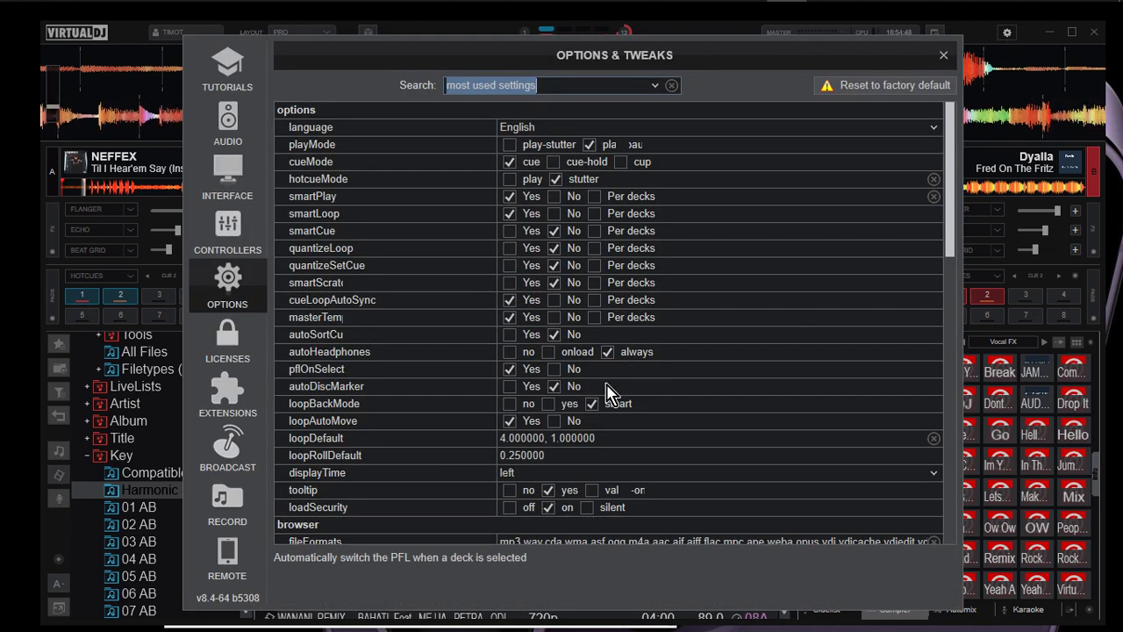
{"action": "left_click", "coordinate": [653, 86]}
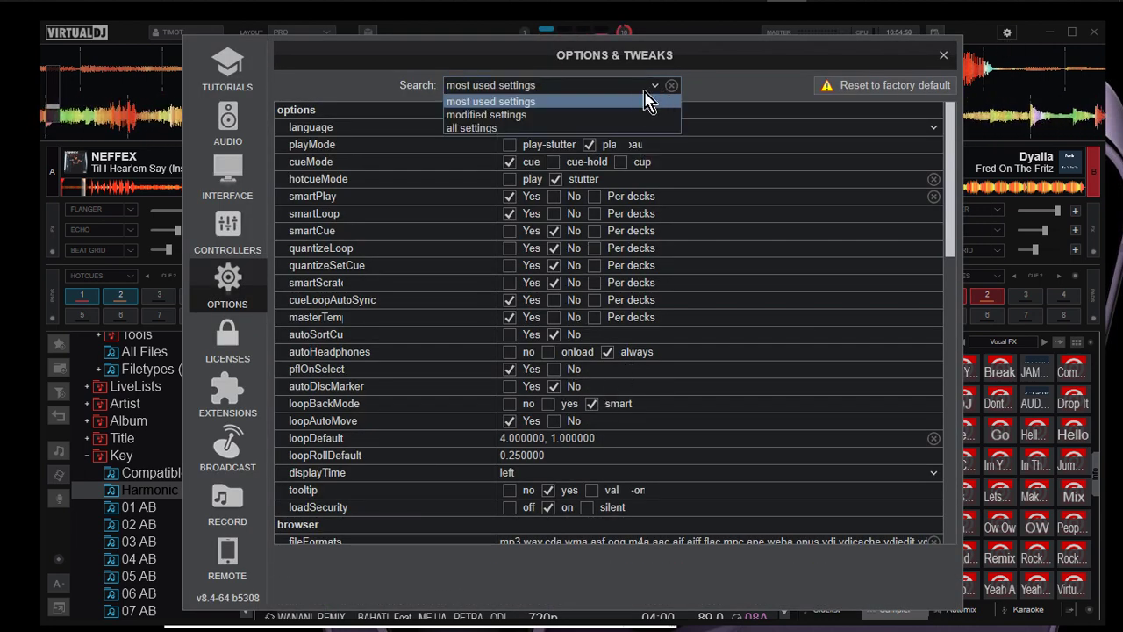
{"action": "left_click", "coordinate": [604, 115]}
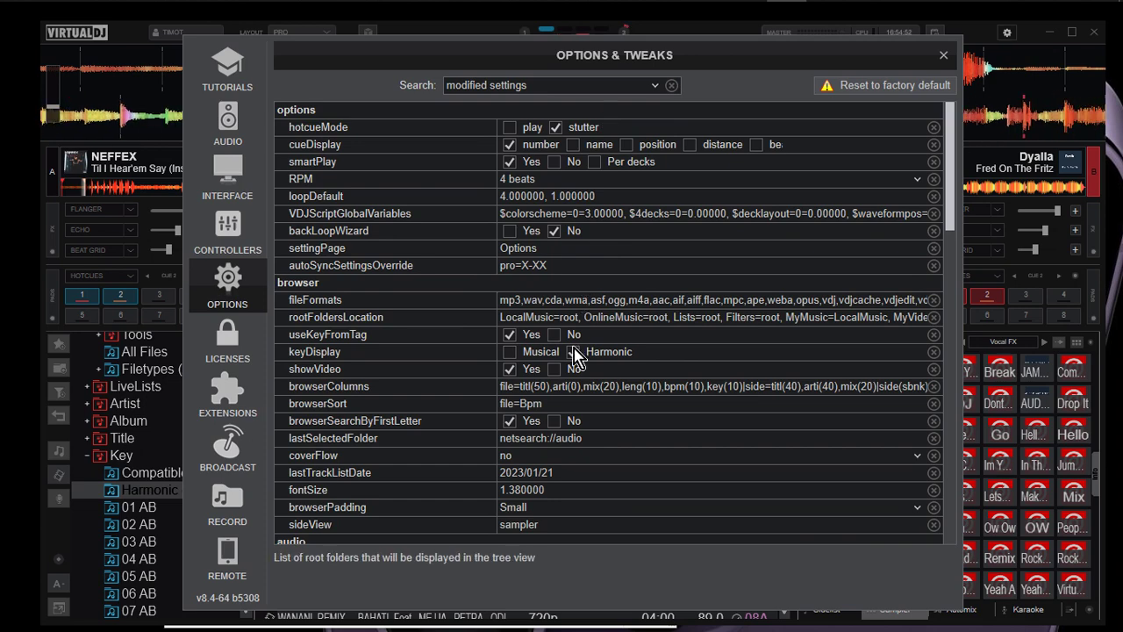
{"action": "scroll", "coordinate": [541, 399], "scroll_direction": "down", "scroll_amount": 2}
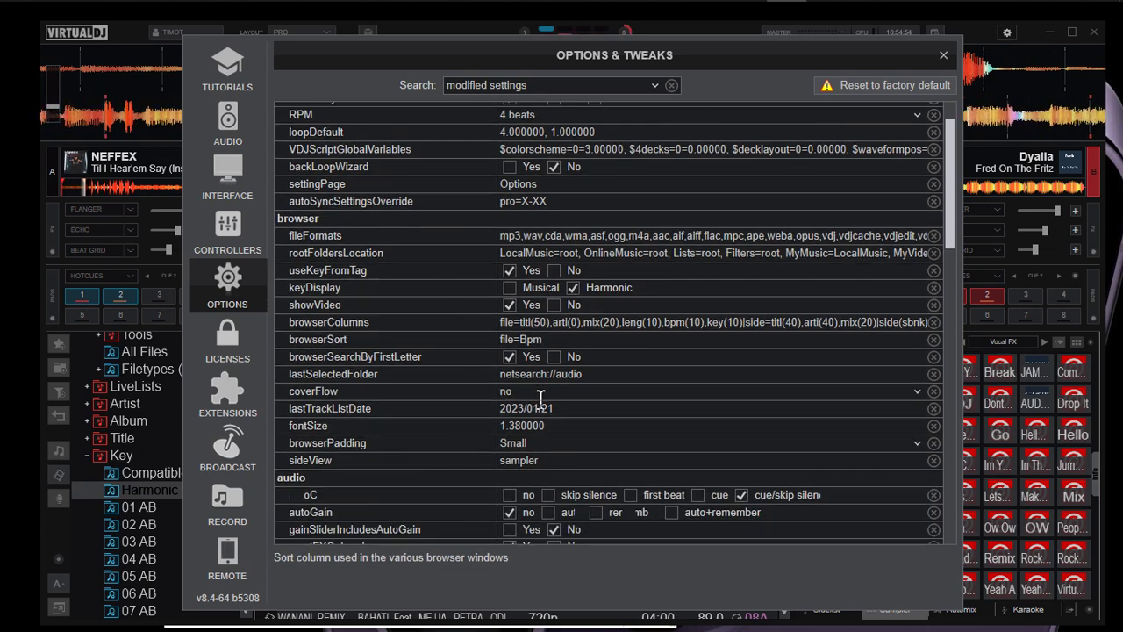
{"action": "scroll", "coordinate": [540, 399], "scroll_direction": "down", "scroll_amount": 1}
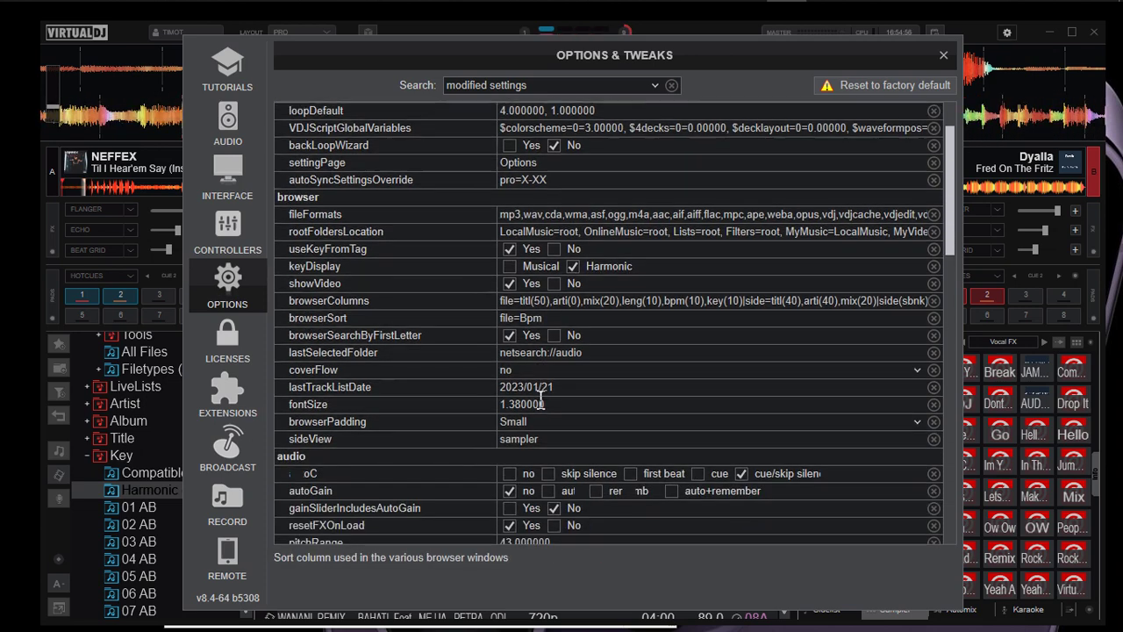
{"action": "scroll", "coordinate": [535, 402], "scroll_direction": "down", "scroll_amount": 2}
{"action": "scroll", "coordinate": [523, 407], "scroll_direction": "down", "scroll_amount": 3}
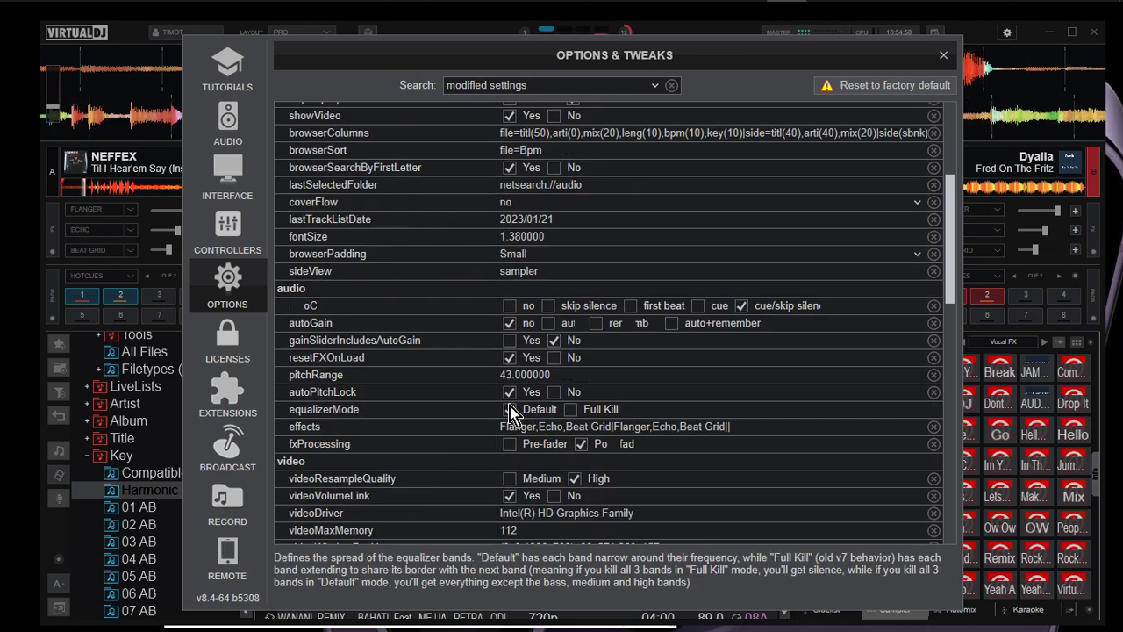
{"action": "left_click", "coordinate": [510, 409]}
{"action": "left_click", "coordinate": [943, 57]}
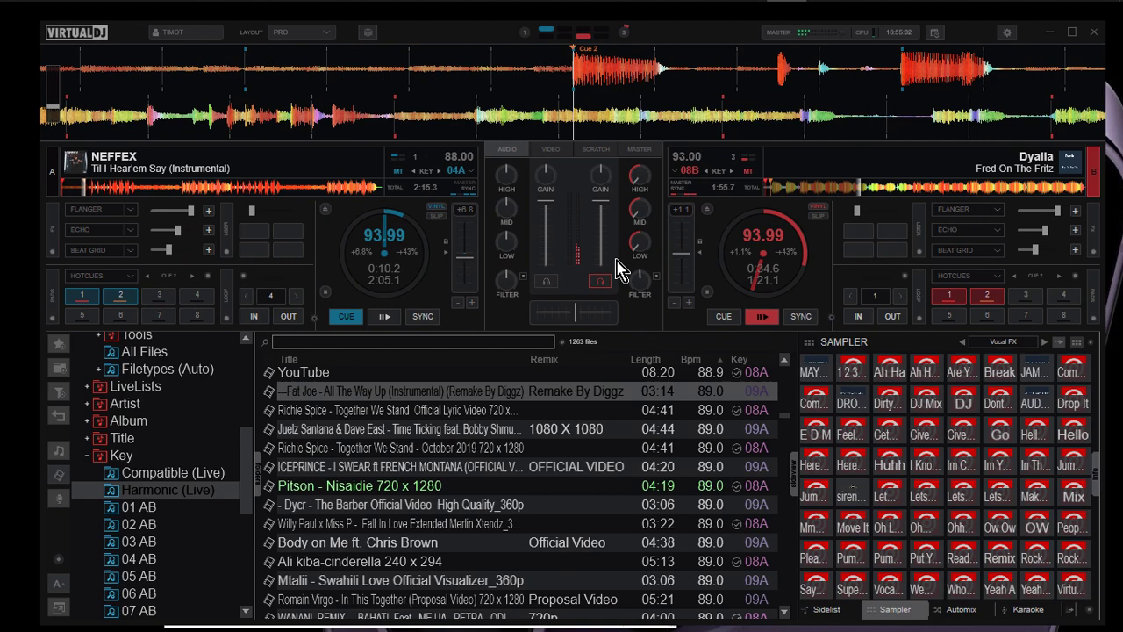
Reopen Options & Tweaks on modified settings and scroll through the audio and video sections
{"action": "left_click", "coordinate": [1014, 37]}
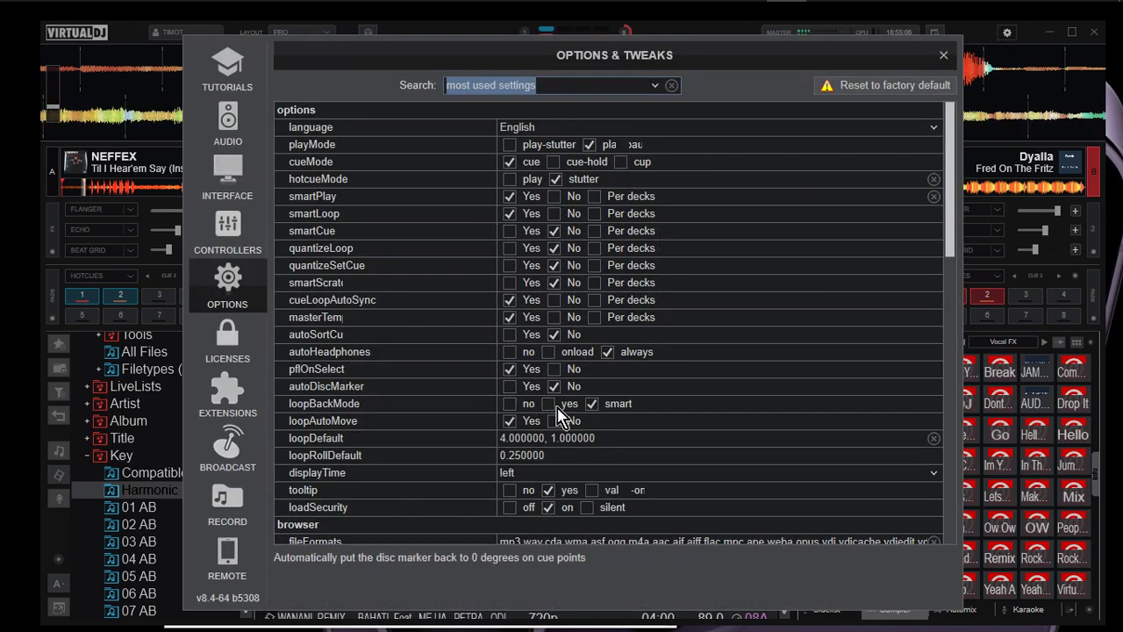
{"action": "scroll", "coordinate": [570, 426], "scroll_direction": "down", "scroll_amount": 5}
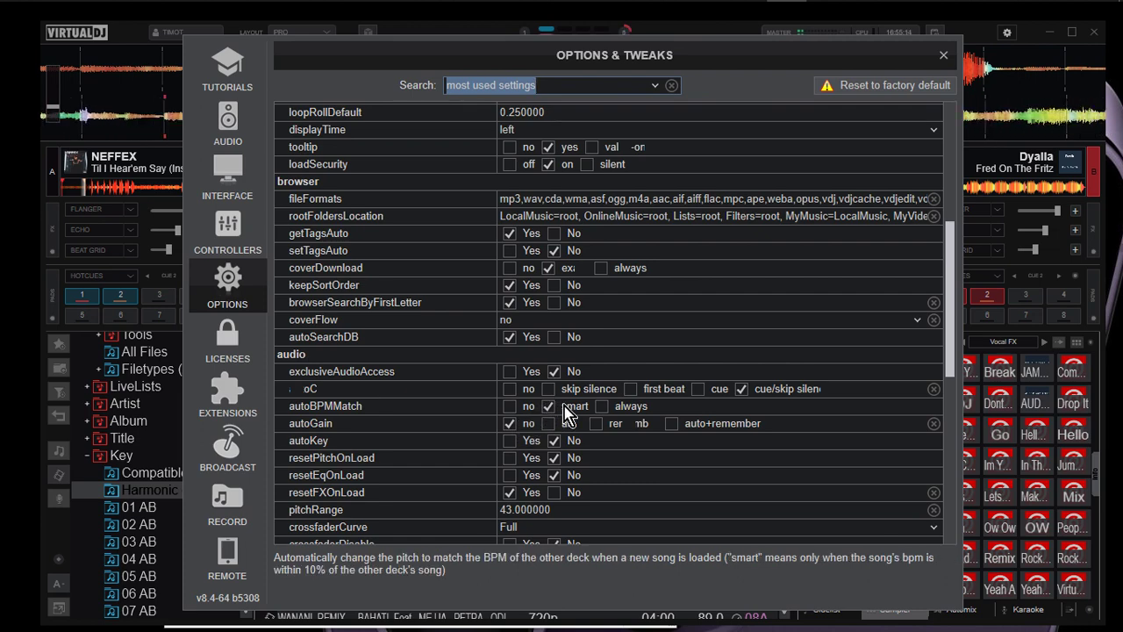
{"action": "scroll", "coordinate": [566, 414], "scroll_direction": "down", "scroll_amount": 1}
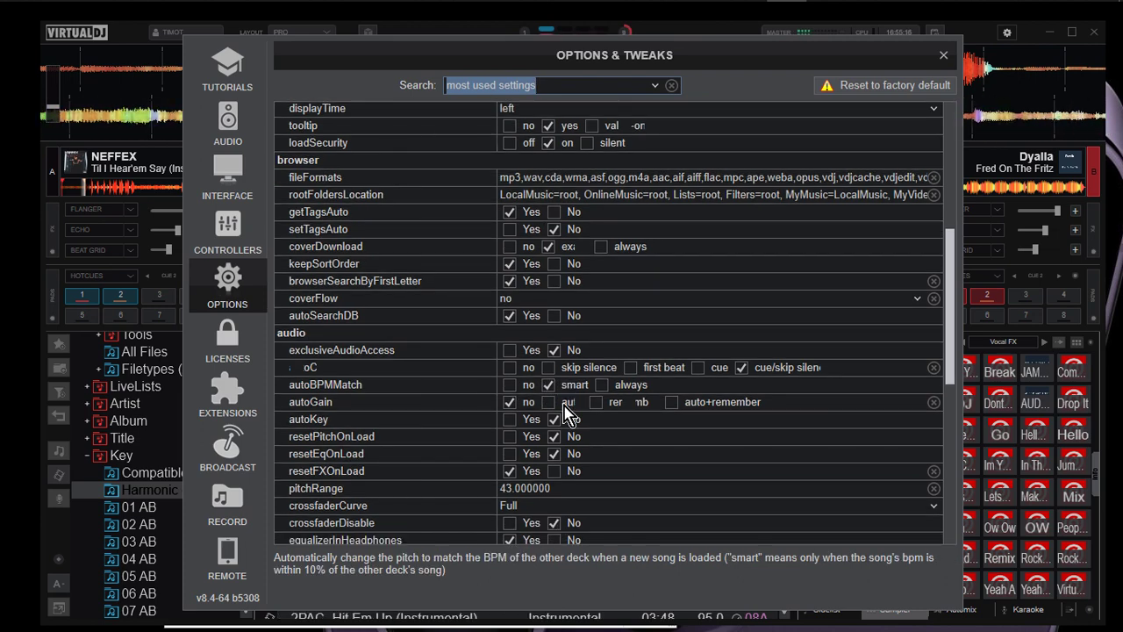
{"action": "scroll", "coordinate": [566, 414], "scroll_direction": "down", "scroll_amount": 1}
{"action": "scroll", "coordinate": [566, 414], "scroll_direction": "down", "scroll_amount": 5}
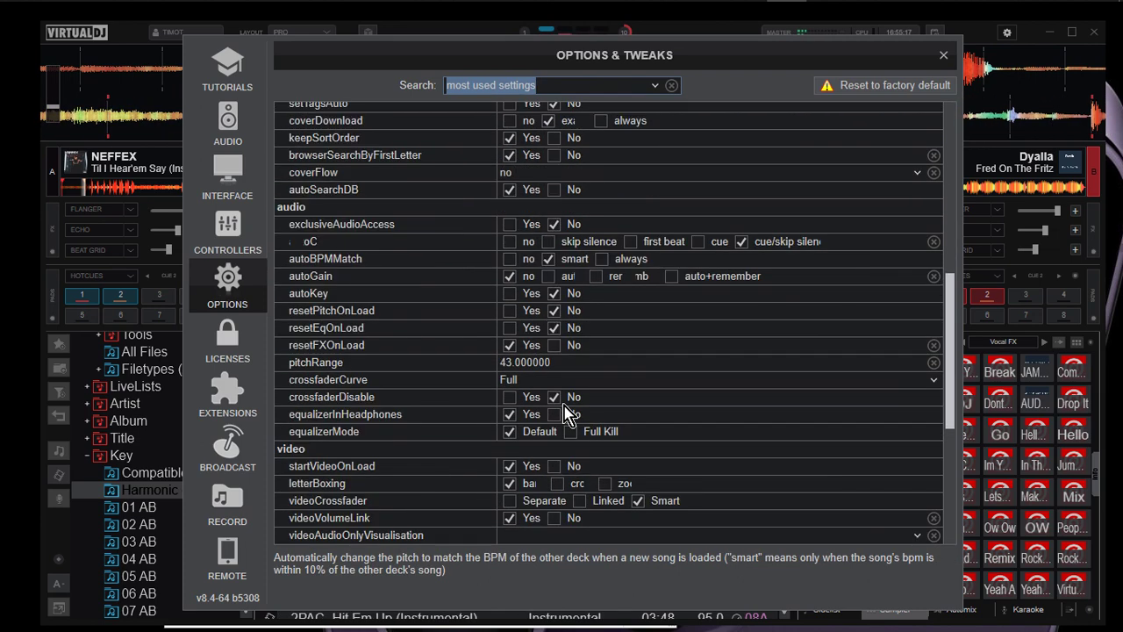
{"action": "left_click", "coordinate": [655, 84]}
{"action": "left_click", "coordinate": [606, 115]}
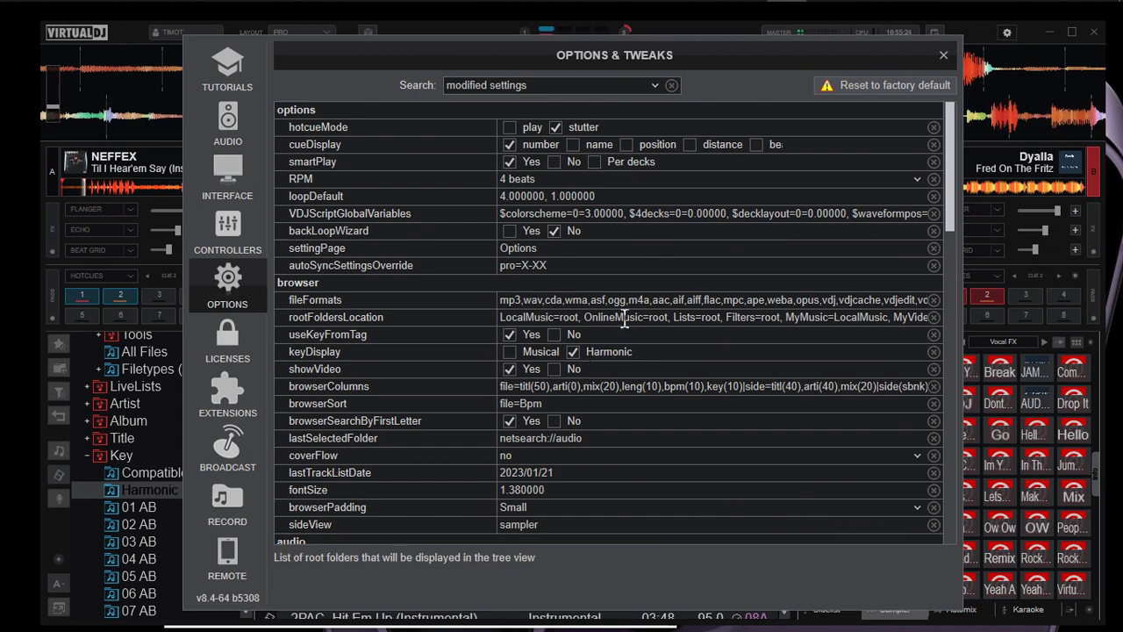
{"action": "scroll", "coordinate": [606, 351], "scroll_direction": "down", "scroll_amount": 1}
{"action": "scroll", "coordinate": [624, 316], "scroll_direction": "down", "scroll_amount": 3}
{"action": "scroll", "coordinate": [625, 317], "scroll_direction": "down", "scroll_amount": 2}
{"action": "scroll", "coordinate": [624, 318], "scroll_direction": "down", "scroll_amount": 1}
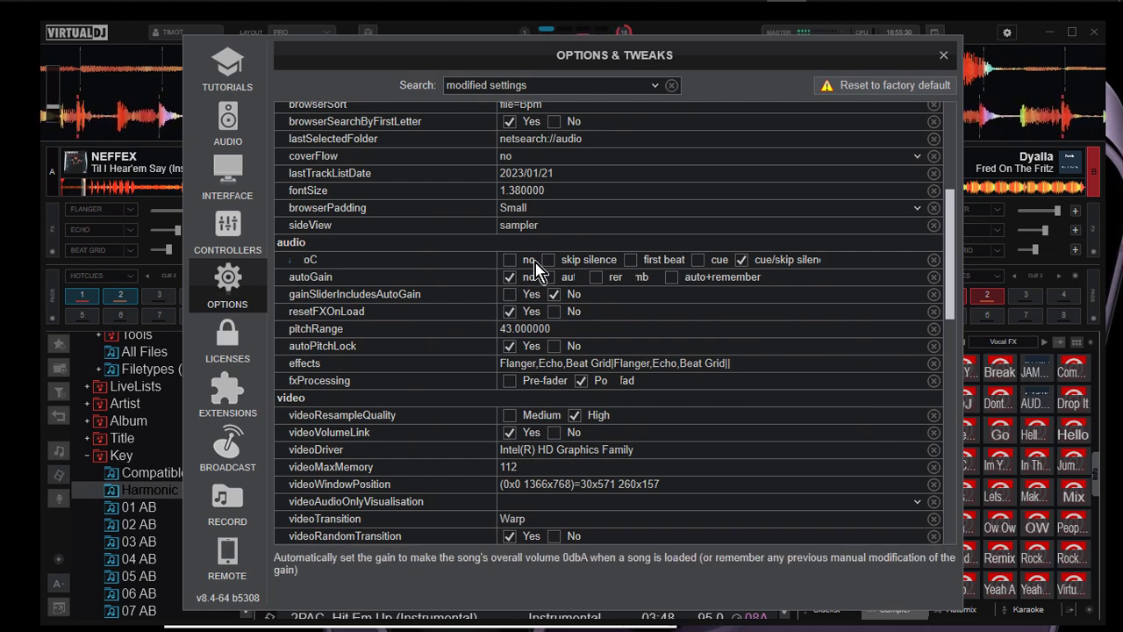
{"action": "scroll", "coordinate": [540, 264], "scroll_direction": "down", "scroll_amount": 2}
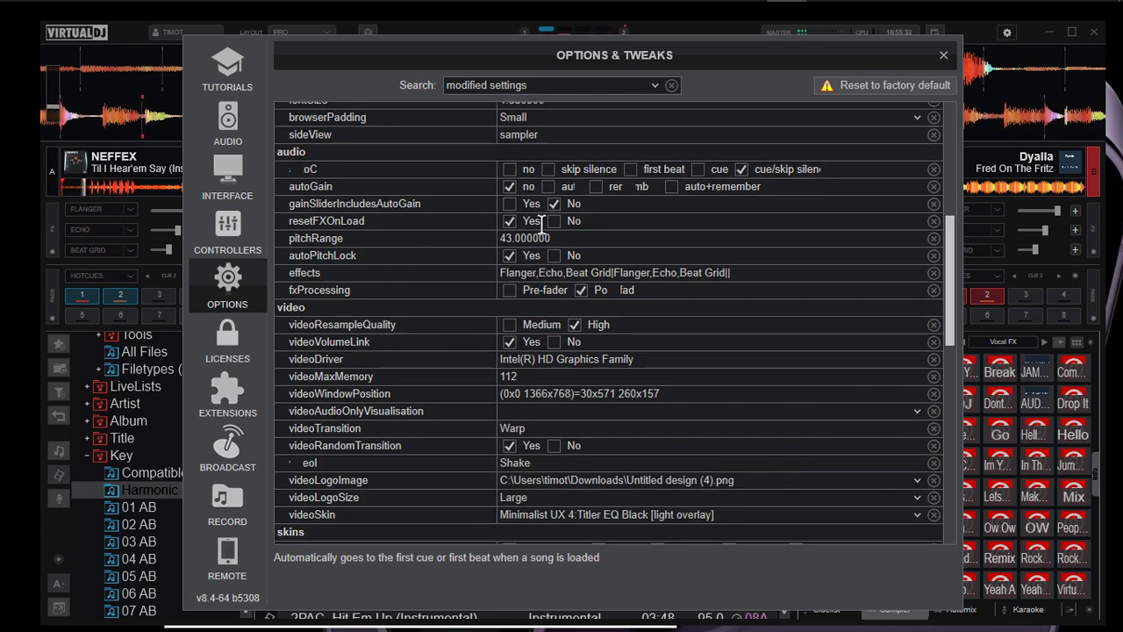
Search settings for 'full' and set equalizerMode to Full Kill
{"action": "left_click", "coordinate": [506, 91]}
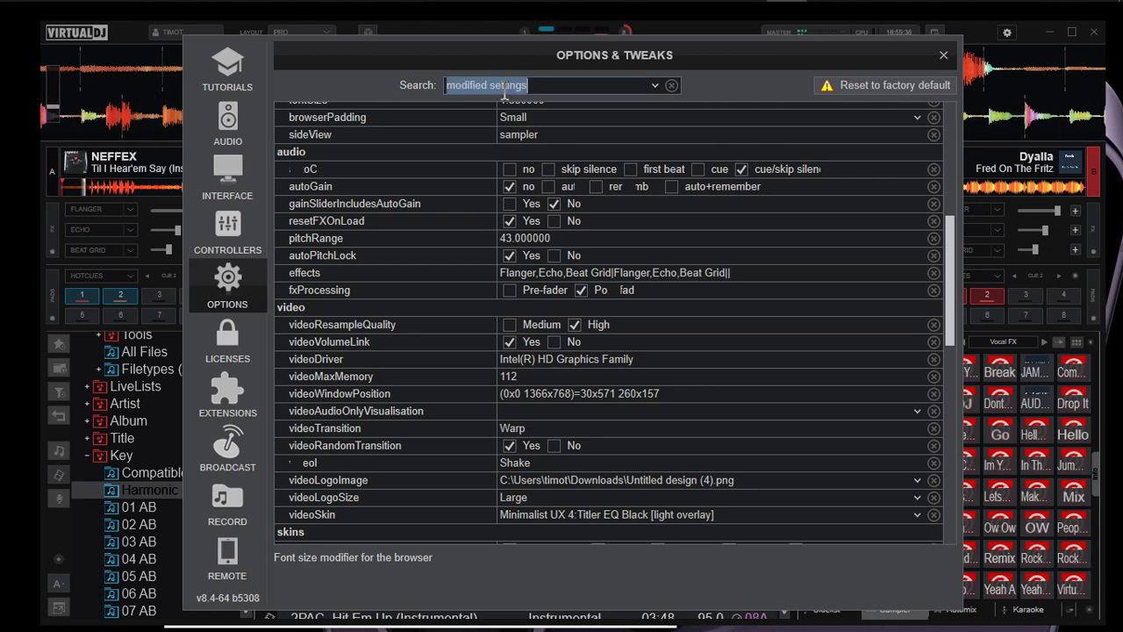
{"action": "type", "text": "full"}
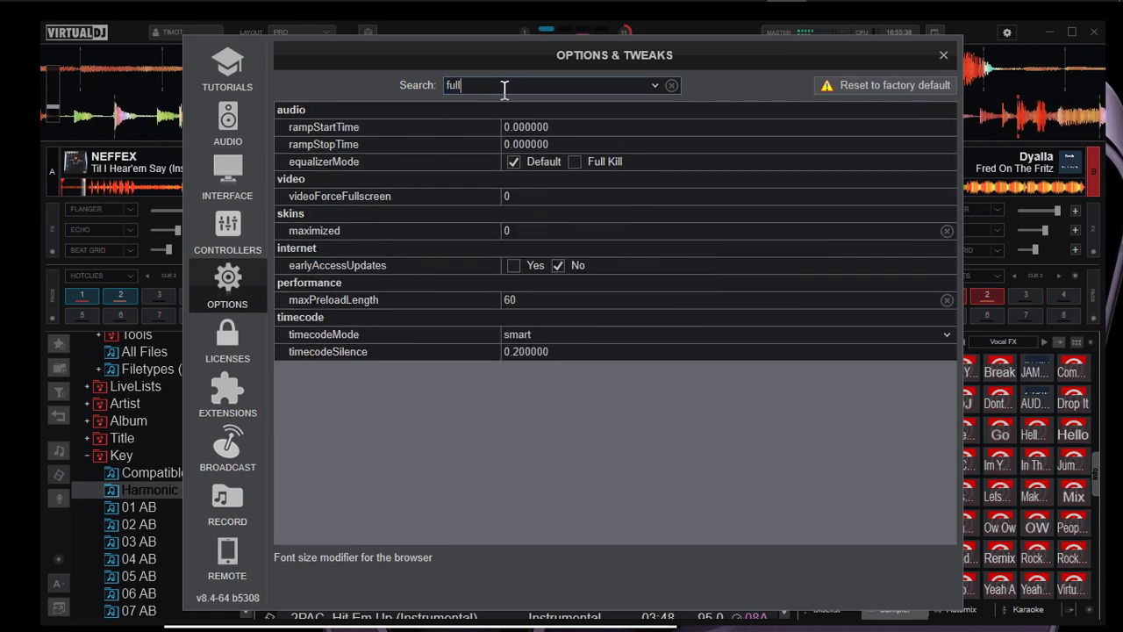
{"action": "left_click", "coordinate": [575, 162]}
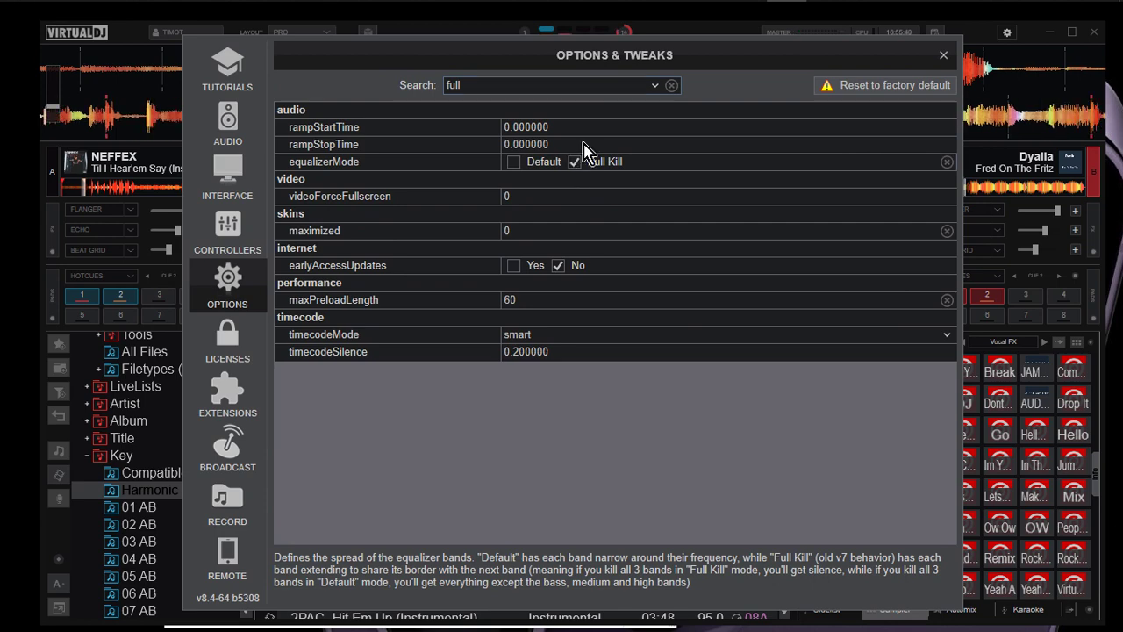
Filter Options & Tweaks to show only modified settings and scroll through them
{"action": "left_click", "coordinate": [667, 86]}
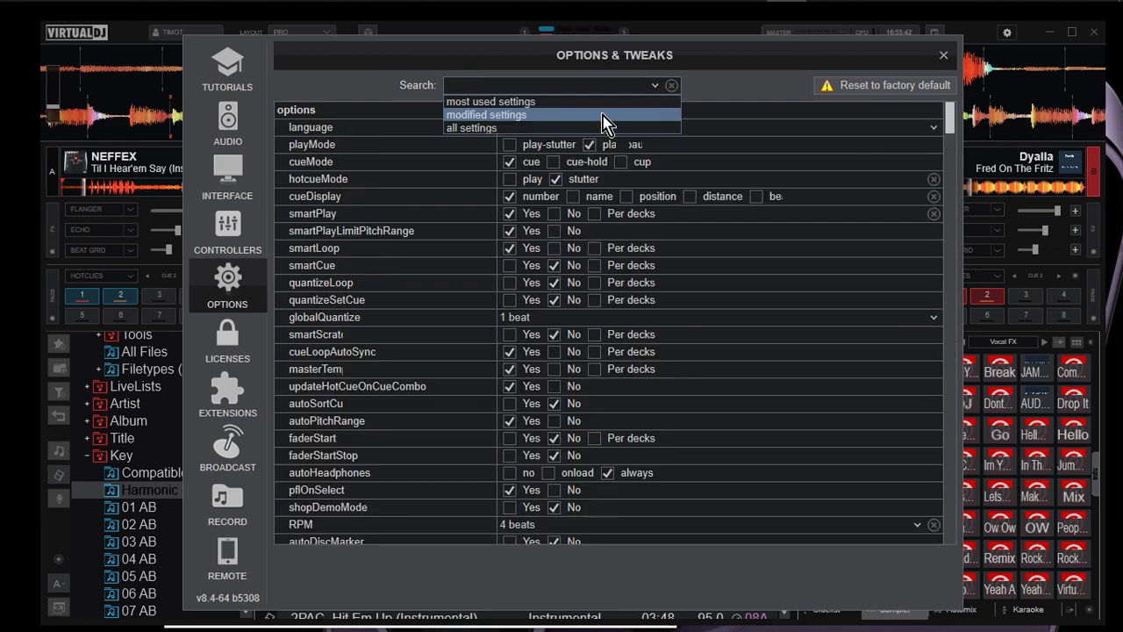
{"action": "left_click", "coordinate": [593, 115]}
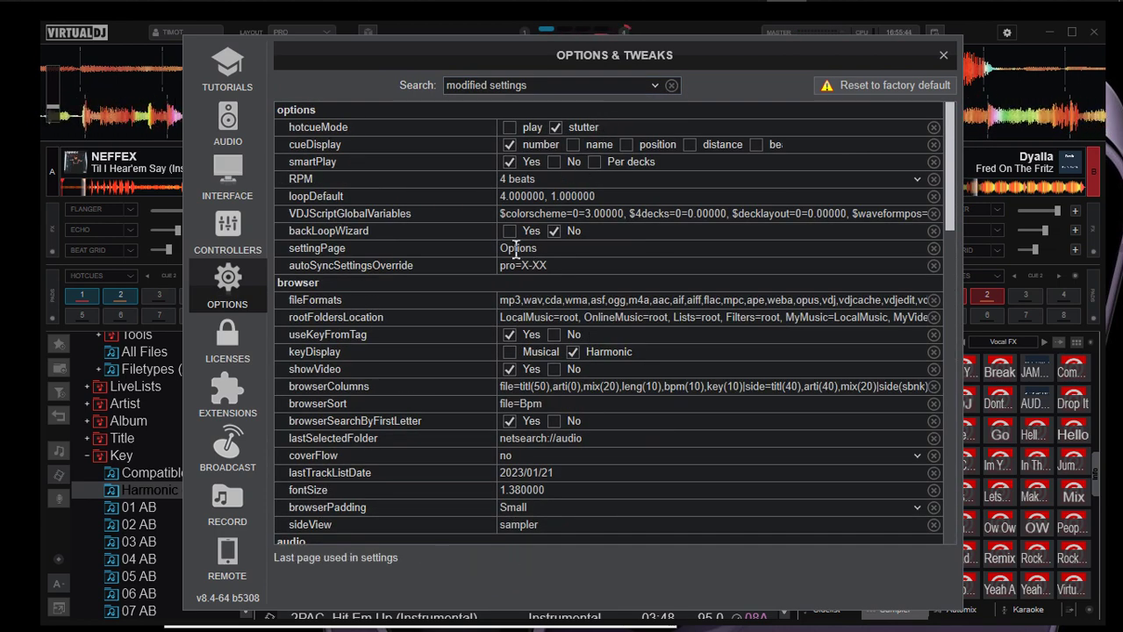
{"action": "scroll", "coordinate": [509, 247], "scroll_direction": "down", "scroll_amount": 5}
{"action": "scroll", "coordinate": [516, 250], "scroll_direction": "down", "scroll_amount": 3}
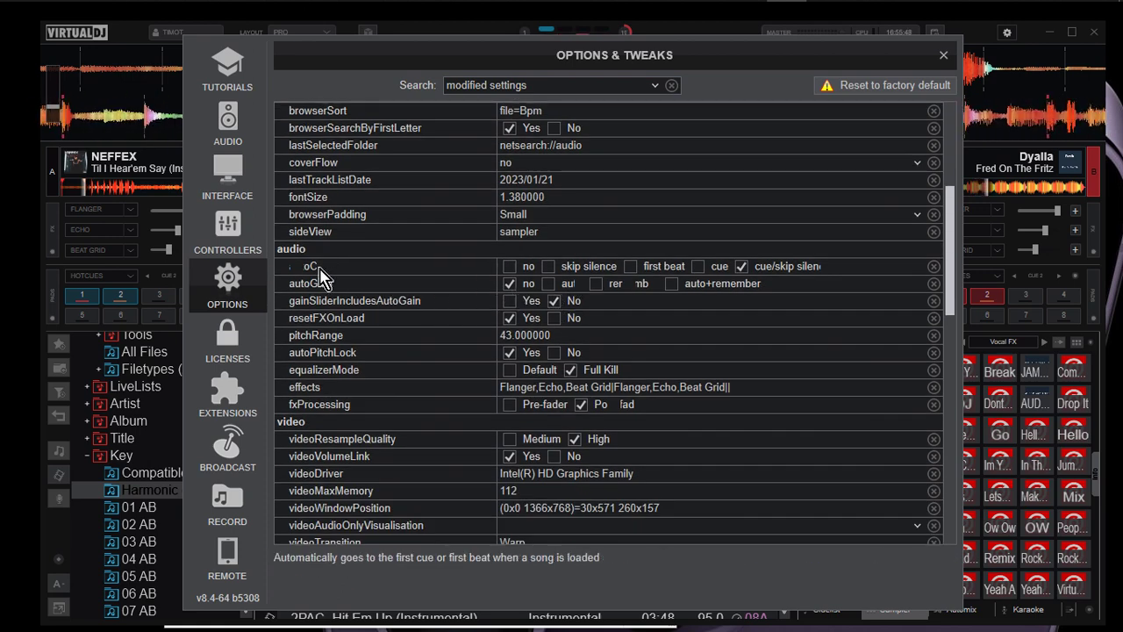
Keep autoGain off and send deck B back to its cue point with CUE
{"action": "left_click", "coordinate": [509, 282]}
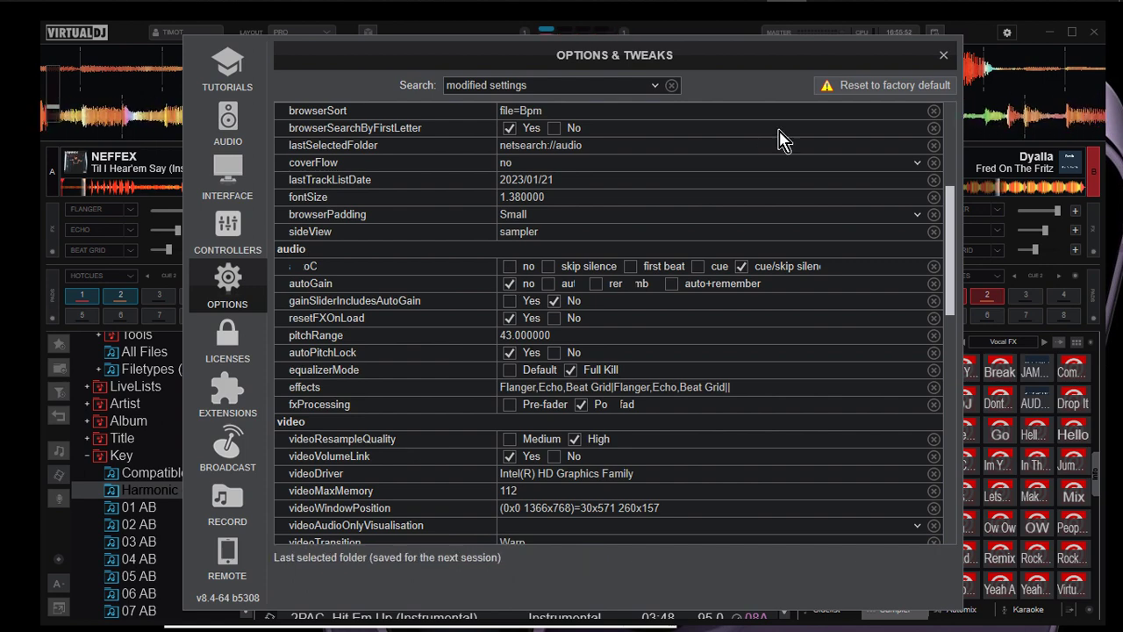
{"action": "left_click_drag", "start_coordinate": [676, 58], "coordinate": [393, 206]}
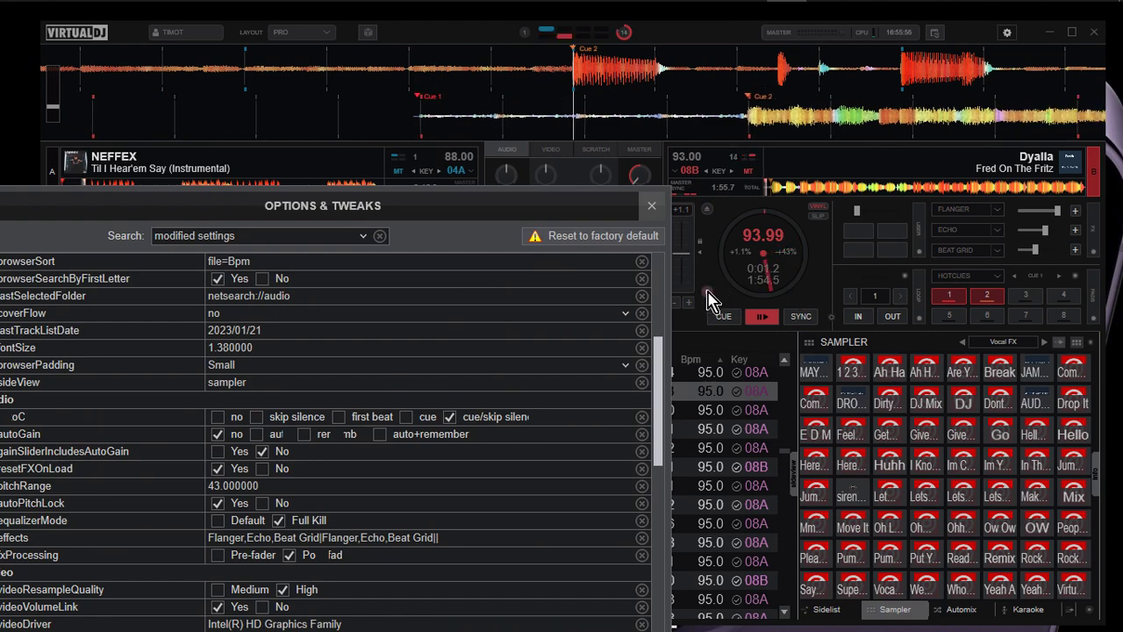
{"action": "left_click", "coordinate": [720, 315]}
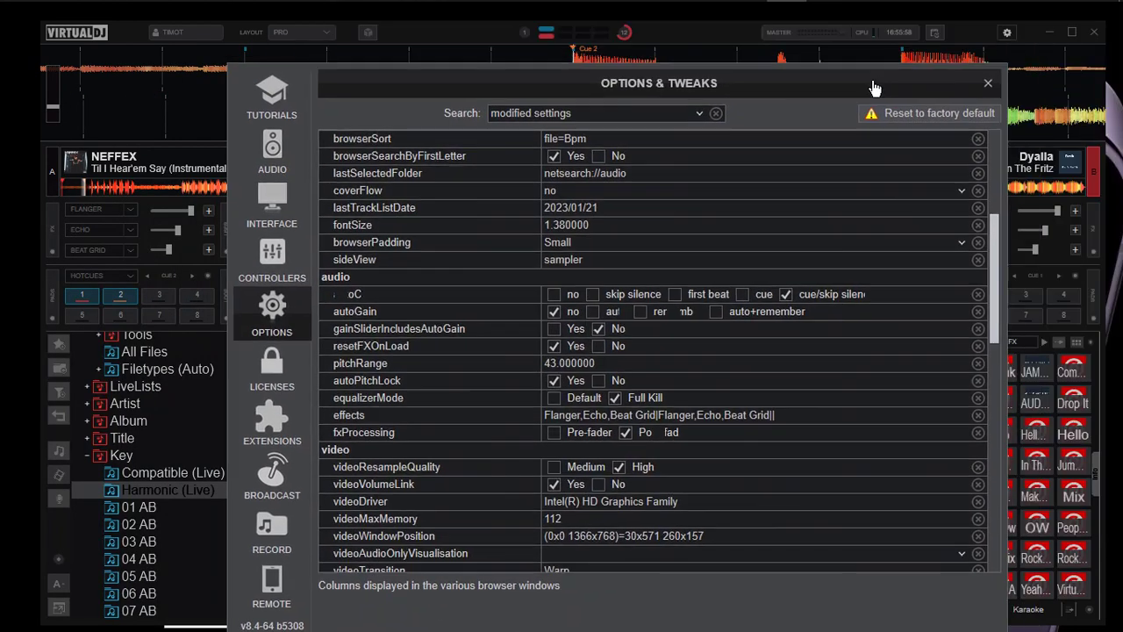
{"action": "left_click_drag", "start_coordinate": [551, 208], "coordinate": [874, 88]}
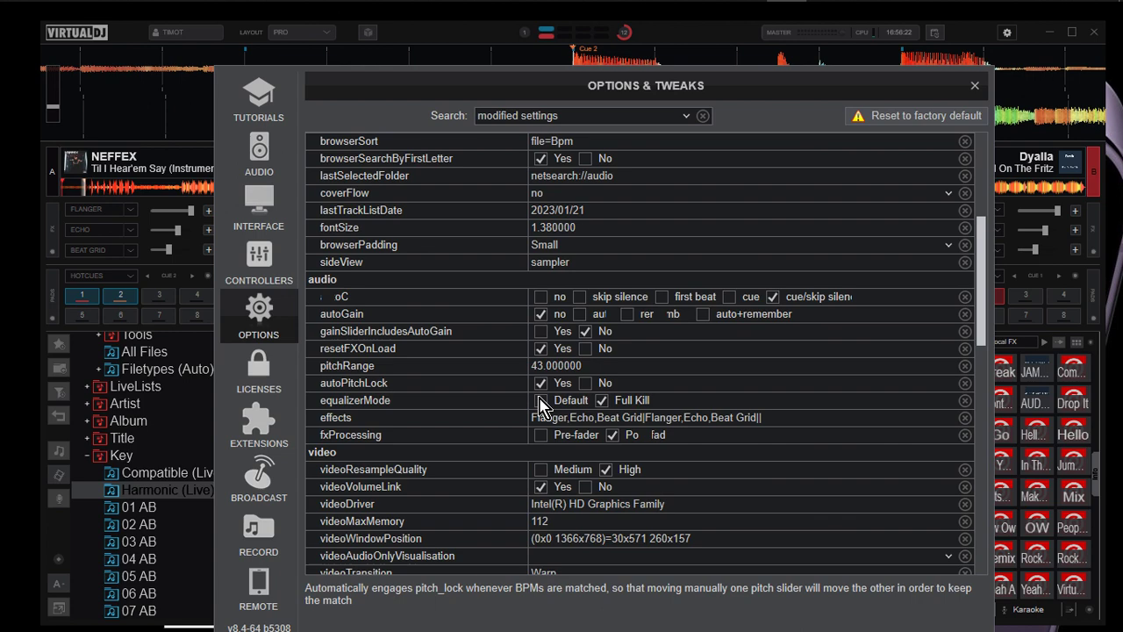
{"action": "scroll", "coordinate": [517, 417], "scroll_direction": "down", "scroll_amount": 1}
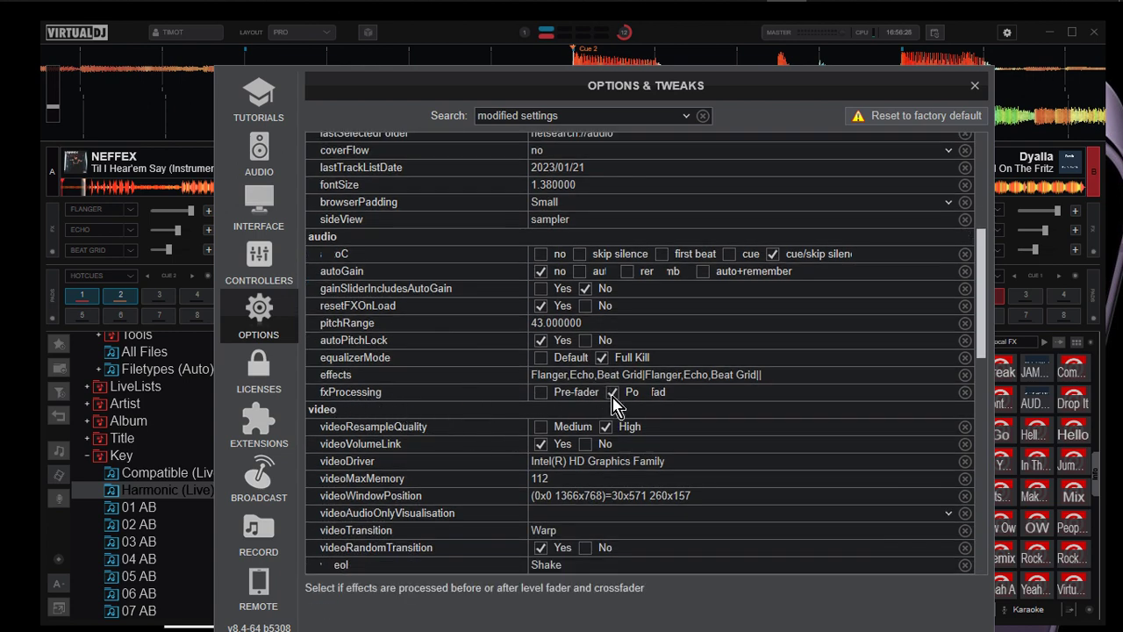
{"action": "scroll", "coordinate": [520, 425], "scroll_direction": "down", "scroll_amount": 1}
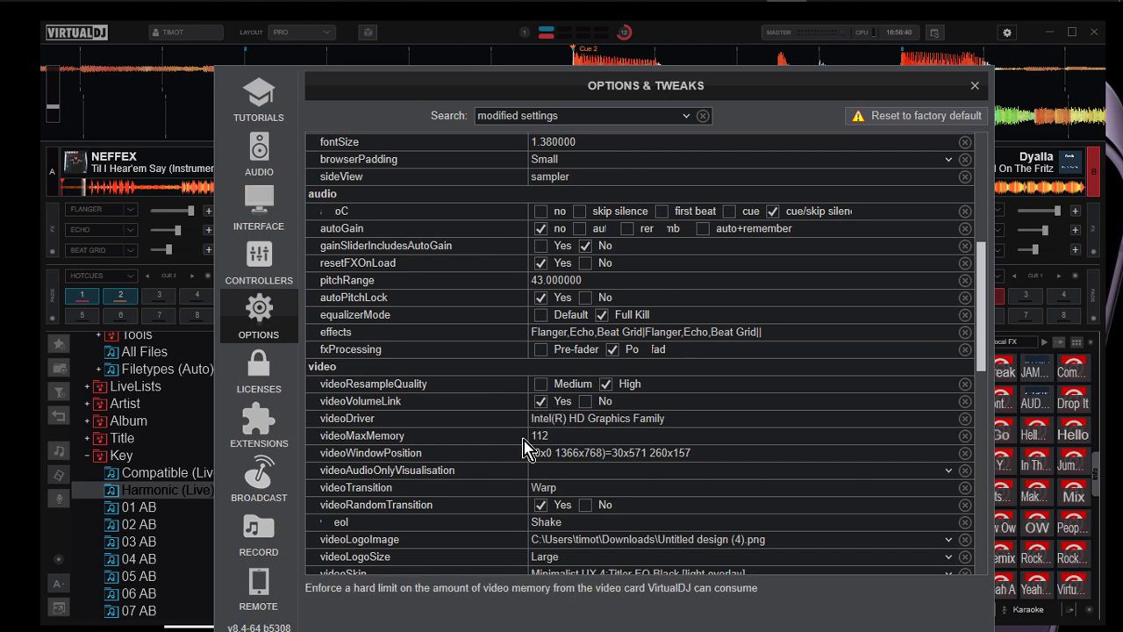
{"action": "scroll", "coordinate": [525, 446], "scroll_direction": "down", "scroll_amount": 1}
{"action": "scroll", "coordinate": [525, 447], "scroll_direction": "down", "scroll_amount": 1}
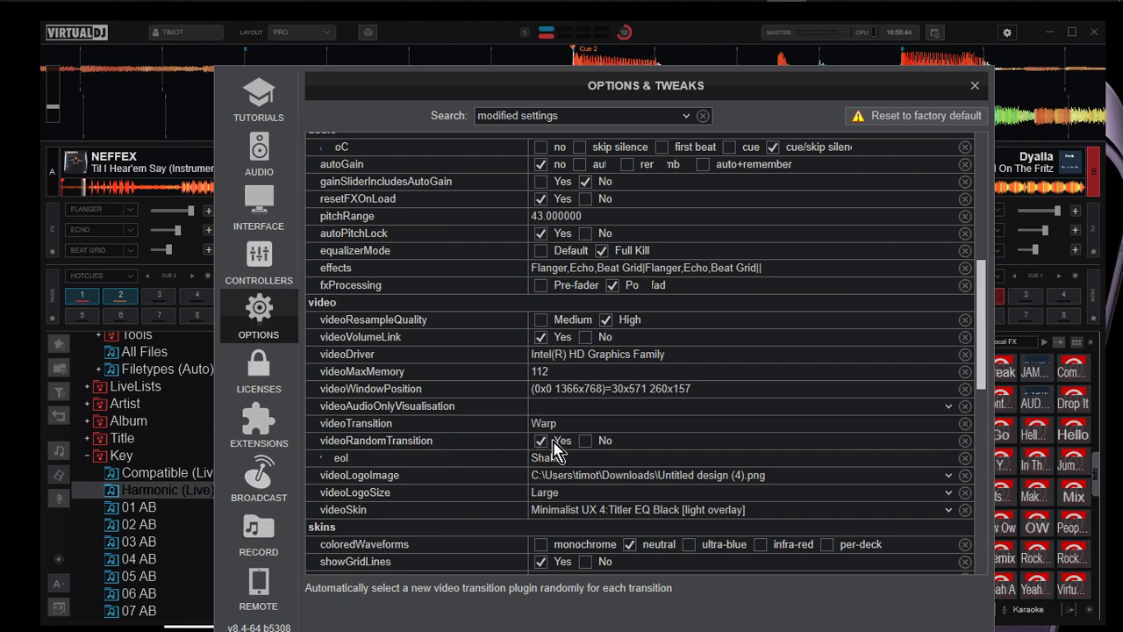
{"action": "scroll", "coordinate": [624, 447], "scroll_direction": "down", "scroll_amount": 3}
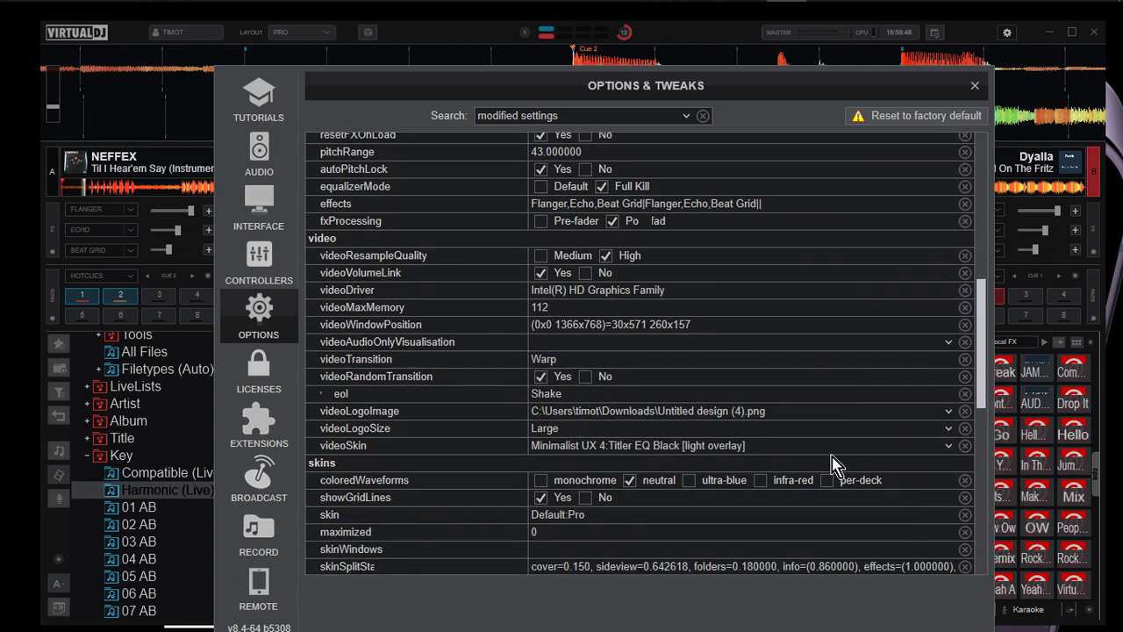
{"action": "scroll", "coordinate": [630, 469], "scroll_direction": "down", "scroll_amount": 3}
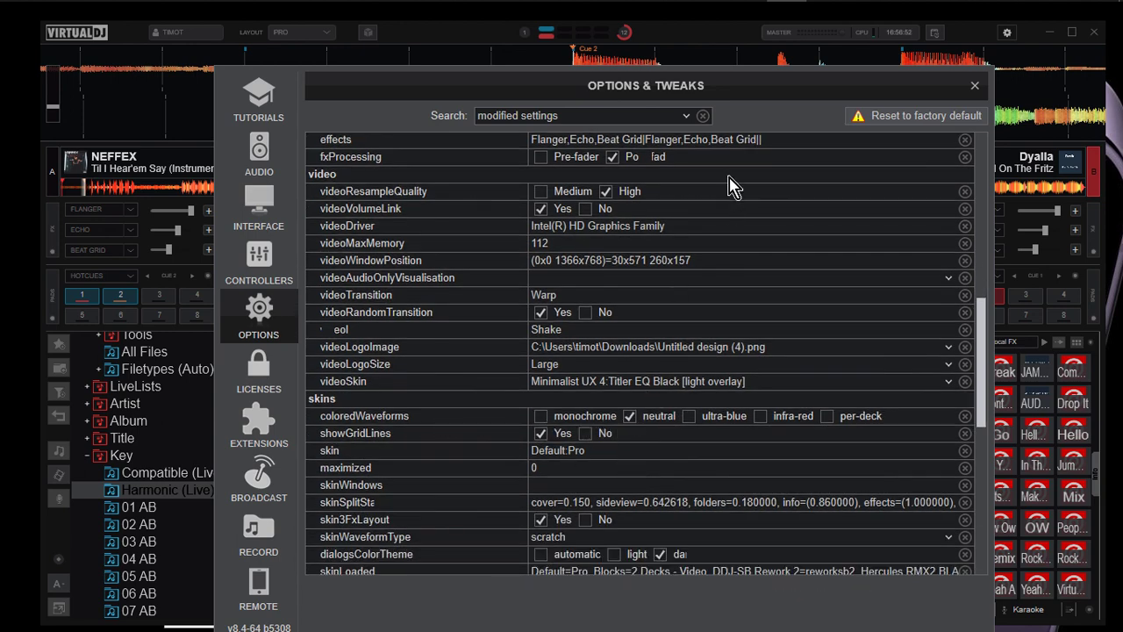
Try ultra-blue, infra-red and per-deck waveform colours, then return to neutral colours
{"action": "mouse_move", "coordinate": [753, 86]}
{"action": "left_mouse_down"}
{"action": "mouse_move", "coordinate": [503, 129]}
{"action": "mouse_move", "coordinate": [507, 108]}
{"action": "left_mouse_up"}
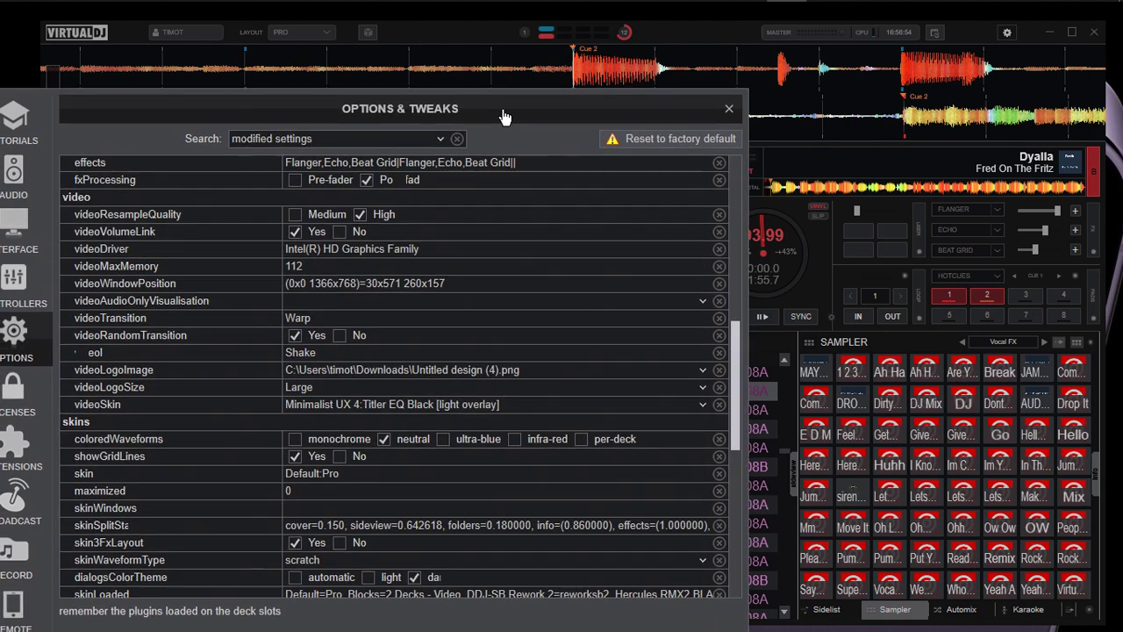
{"action": "left_click", "coordinate": [446, 439]}
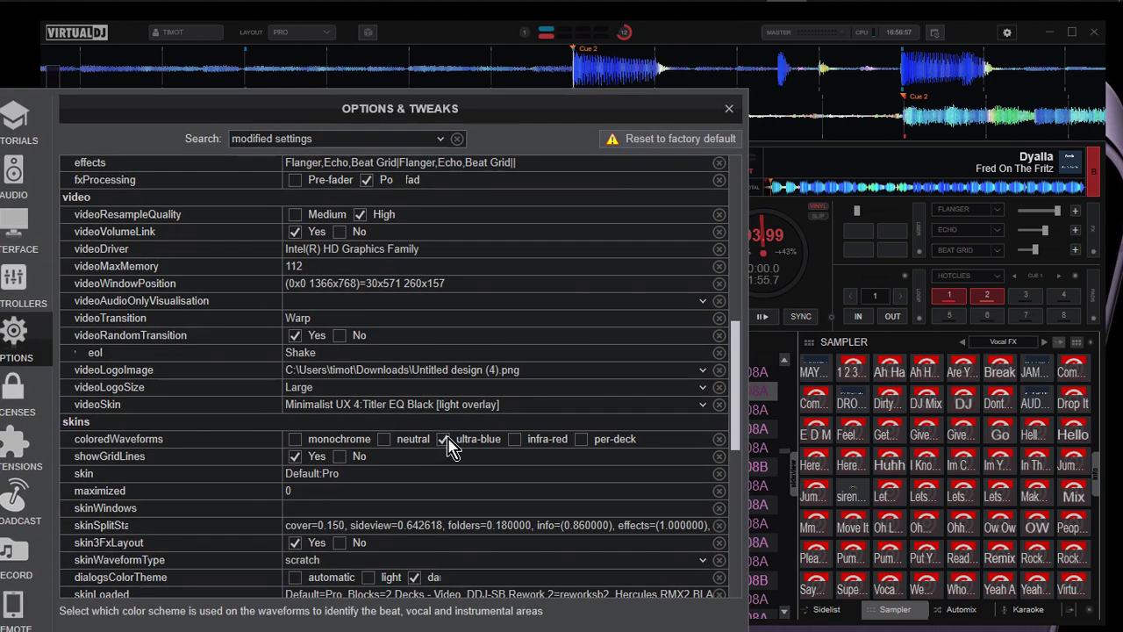
{"action": "left_click", "coordinate": [515, 439]}
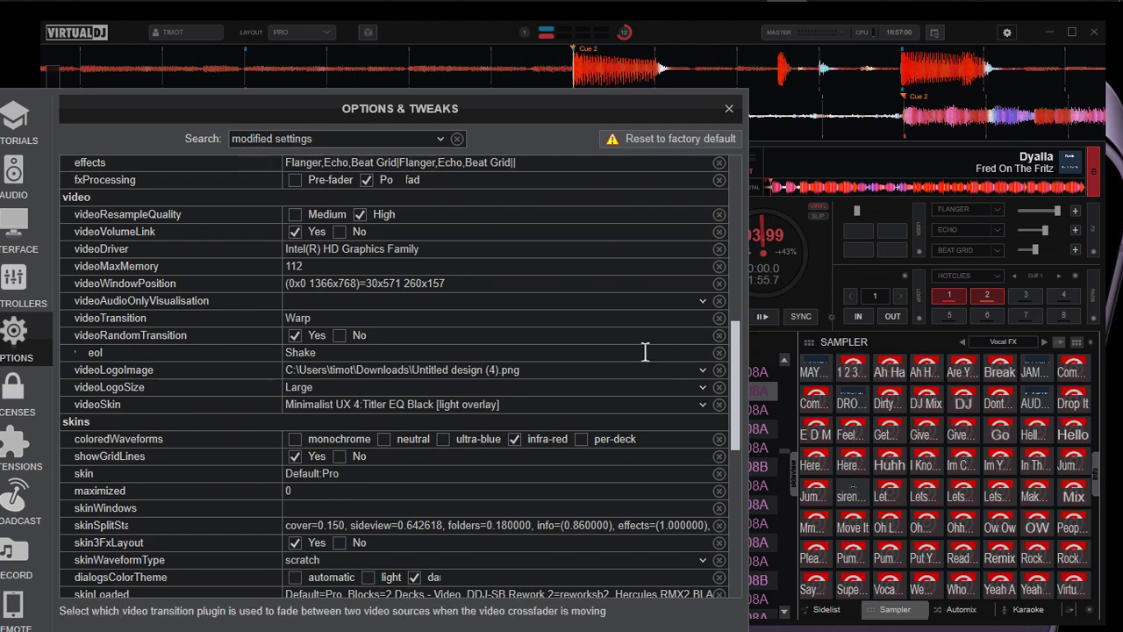
{"action": "left_click", "coordinate": [579, 439]}
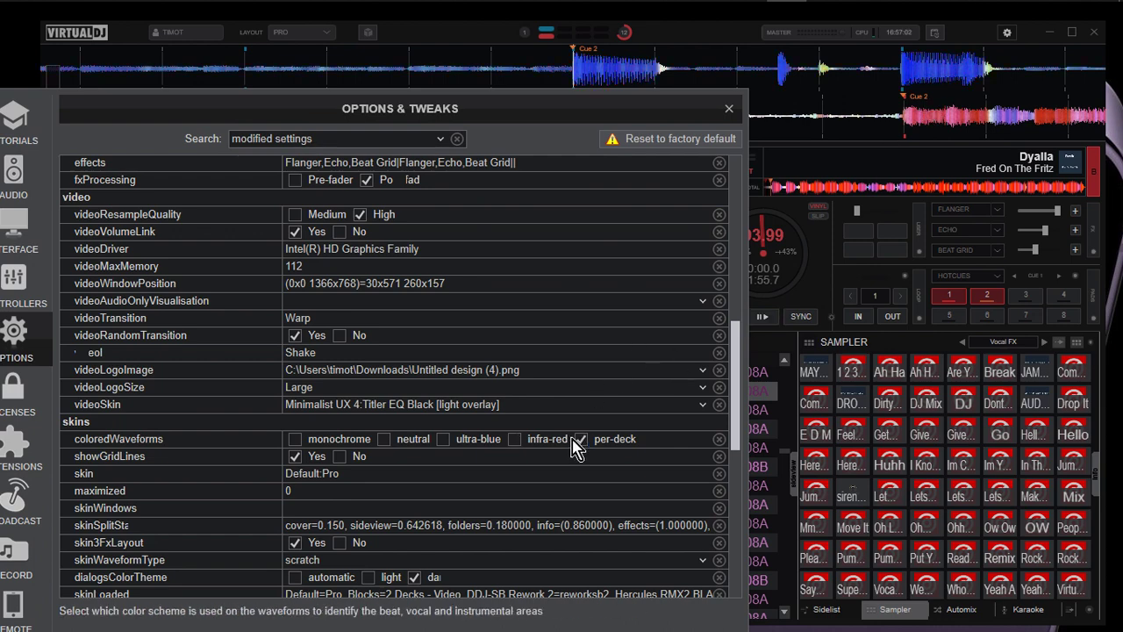
{"action": "left_click", "coordinate": [389, 440]}
{"action": "left_click_drag", "start_coordinate": [509, 101], "coordinate": [692, 57]}
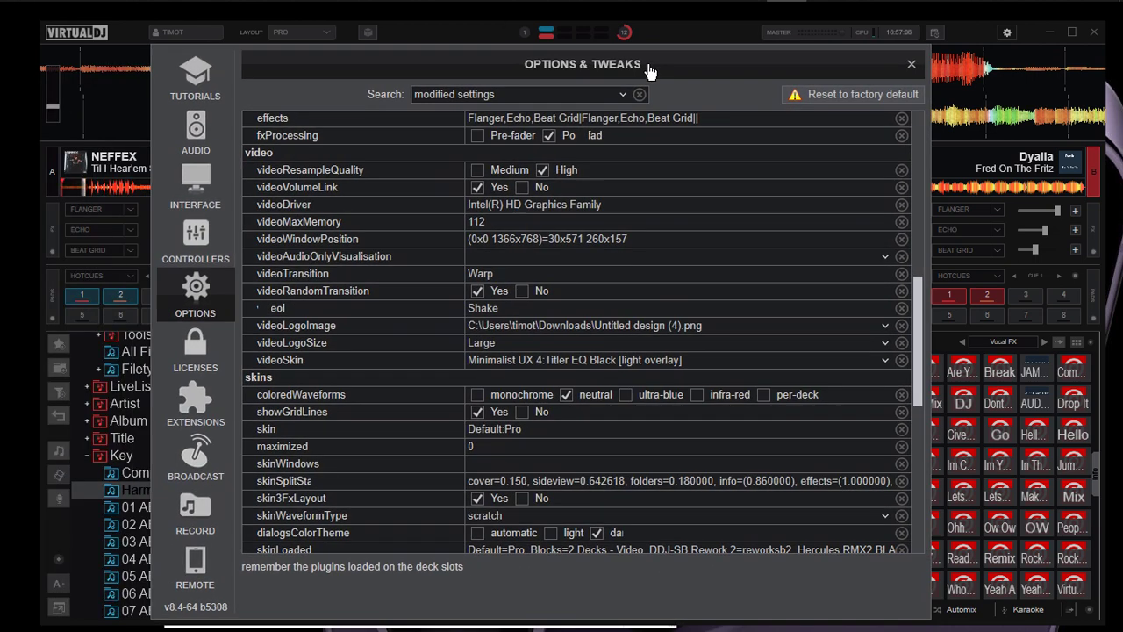
Set showGridLines to No, then scroll down to the controllers settings
{"action": "left_click", "coordinate": [522, 412]}
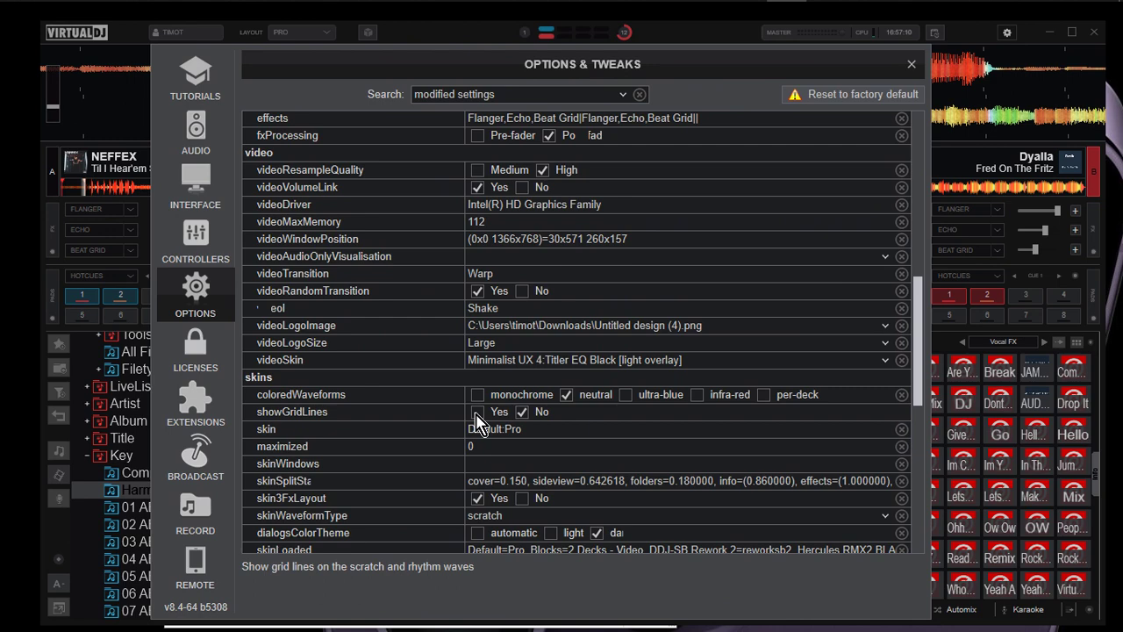
{"action": "left_click", "coordinate": [477, 411]}
{"action": "left_click", "coordinate": [522, 412]}
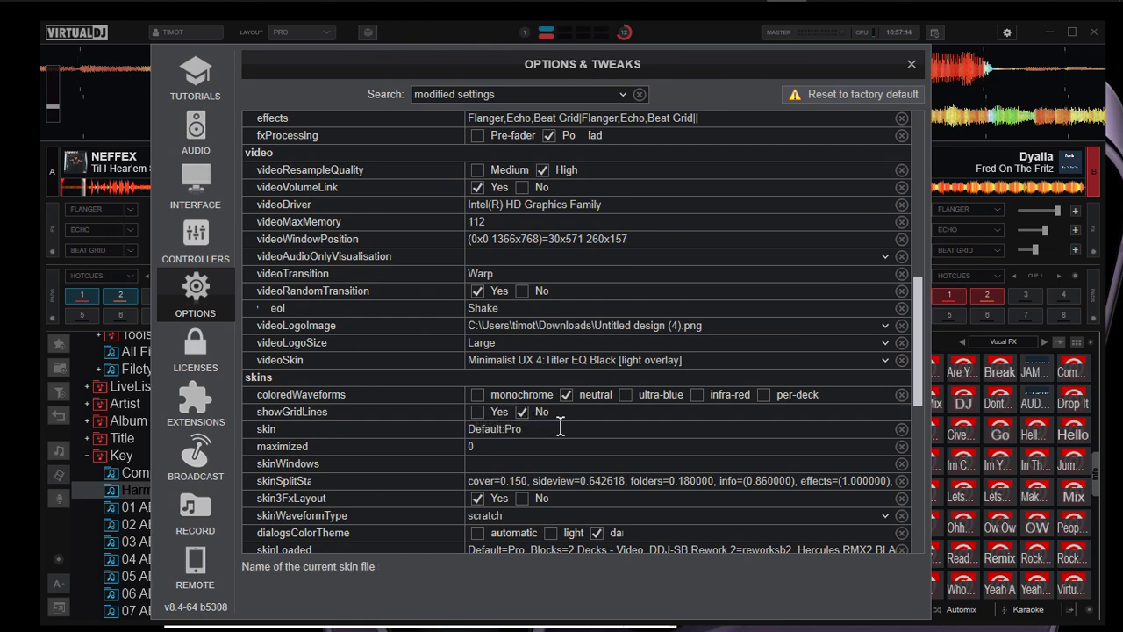
{"action": "scroll", "coordinate": [561, 428], "scroll_direction": "down", "scroll_amount": 1}
{"action": "scroll", "coordinate": [561, 428], "scroll_direction": "down", "scroll_amount": 1}
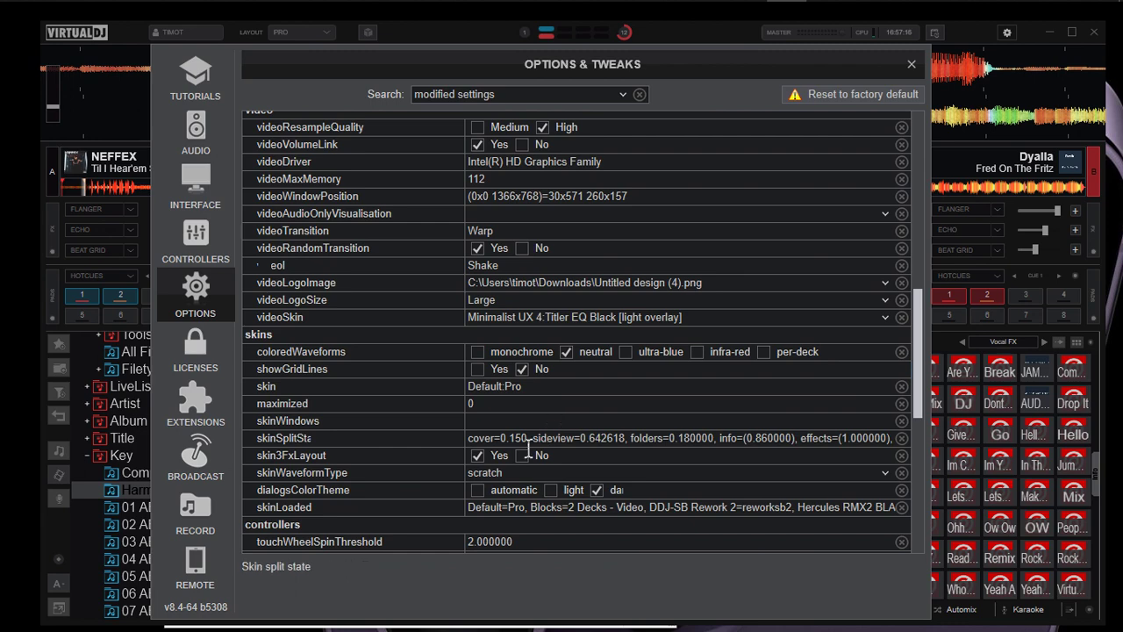
{"action": "scroll", "coordinate": [561, 463], "scroll_direction": "down", "scroll_amount": 1}
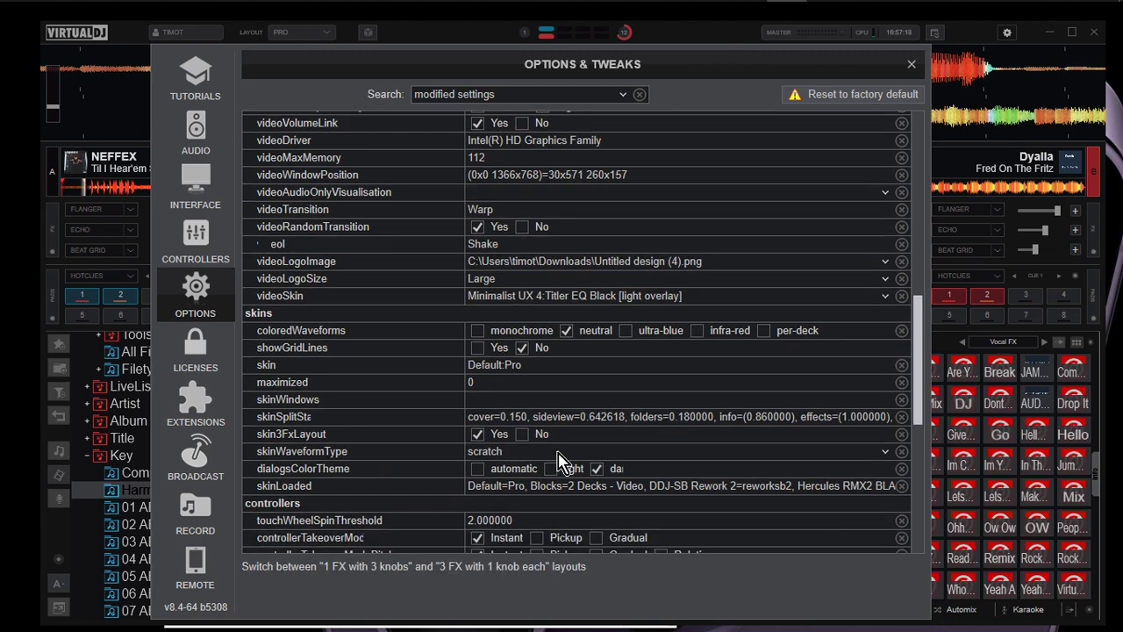
{"action": "scroll", "coordinate": [558, 461], "scroll_direction": "down", "scroll_amount": 1}
{"action": "scroll", "coordinate": [558, 461], "scroll_direction": "down", "scroll_amount": 2}
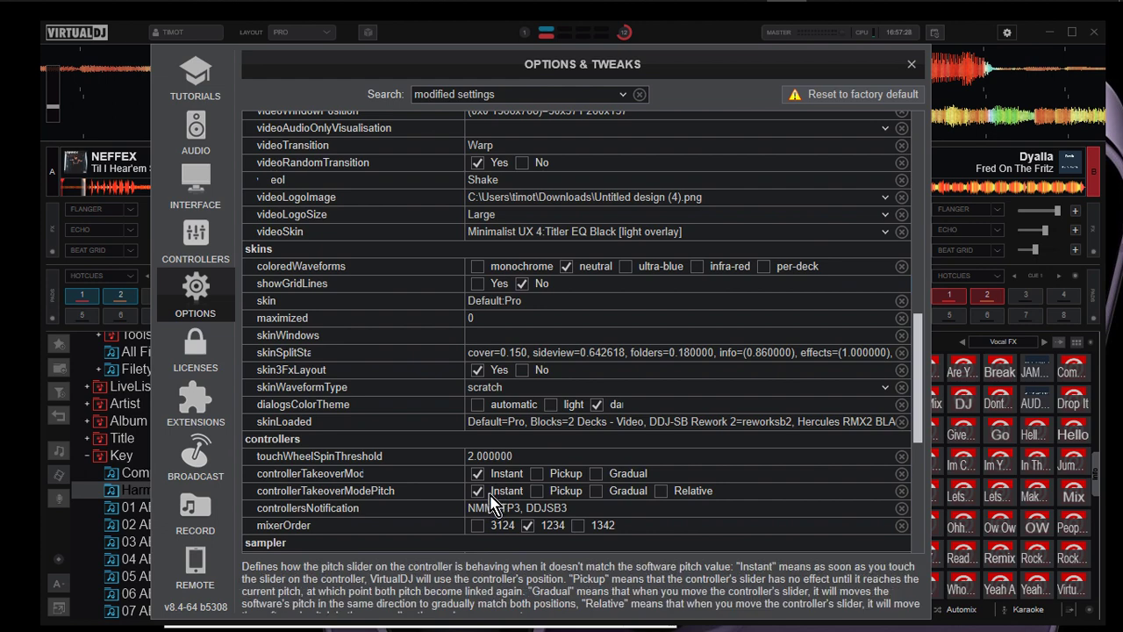
{"action": "scroll", "coordinate": [491, 507], "scroll_direction": "down", "scroll_amount": 1}
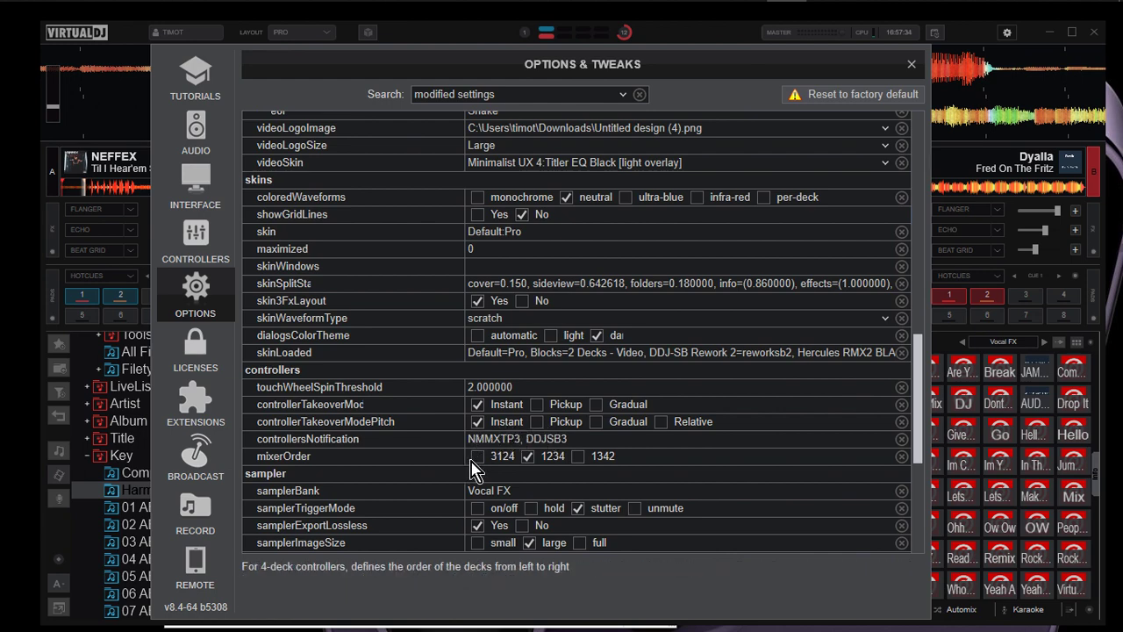
{"action": "scroll", "coordinate": [466, 469], "scroll_direction": "down", "scroll_amount": 1}
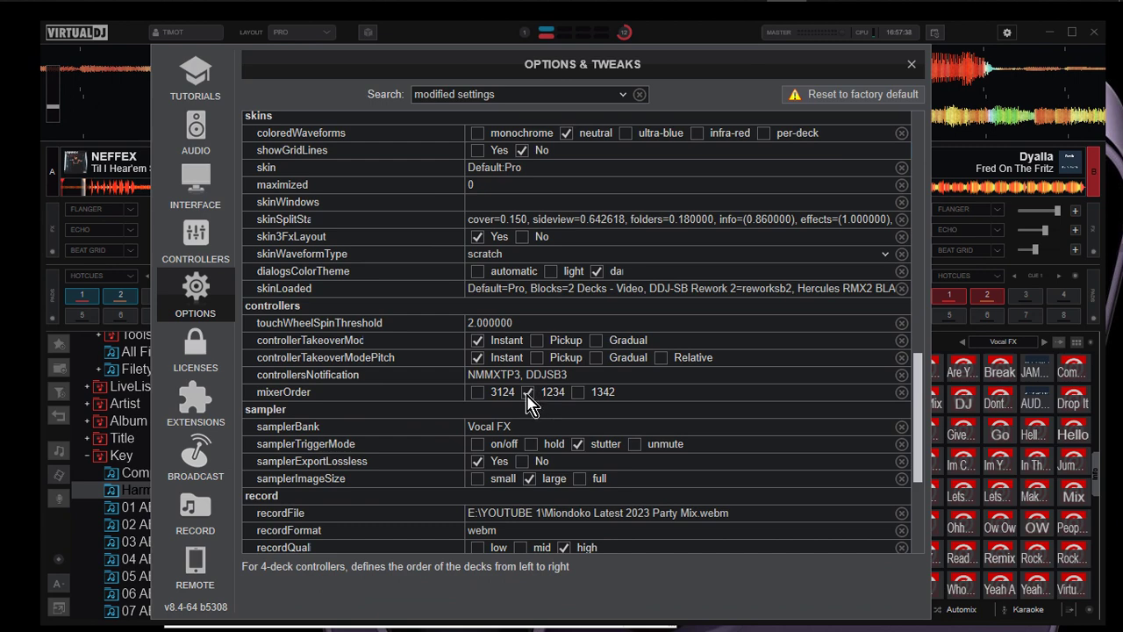
{"action": "scroll", "coordinate": [420, 430], "scroll_direction": "down", "scroll_amount": 1}
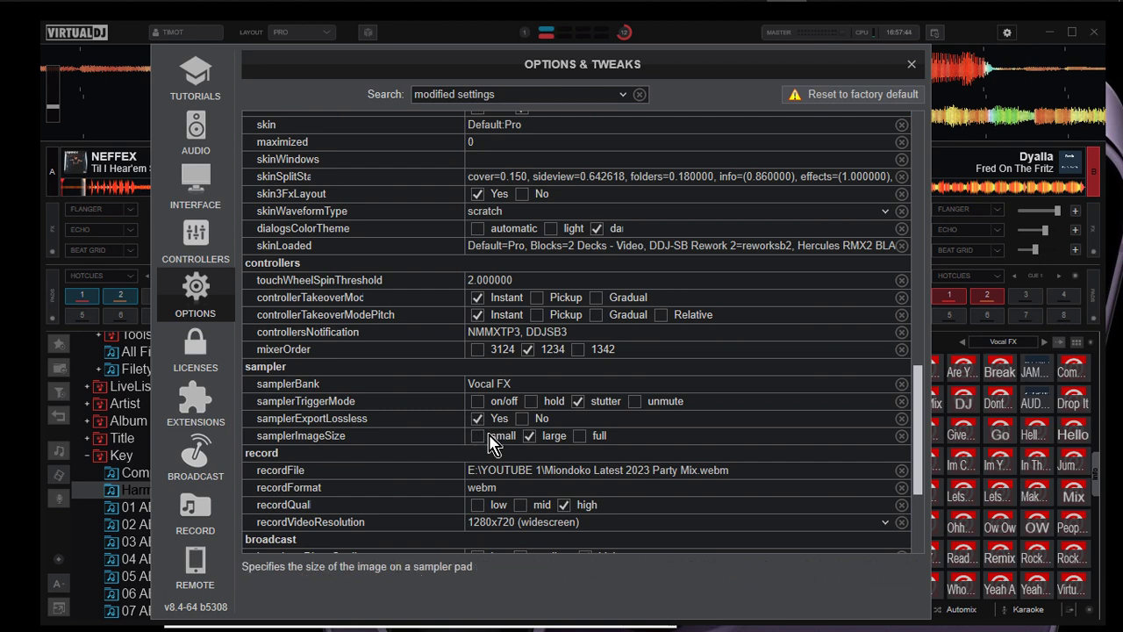
{"action": "scroll", "coordinate": [446, 467], "scroll_direction": "down", "scroll_amount": 2}
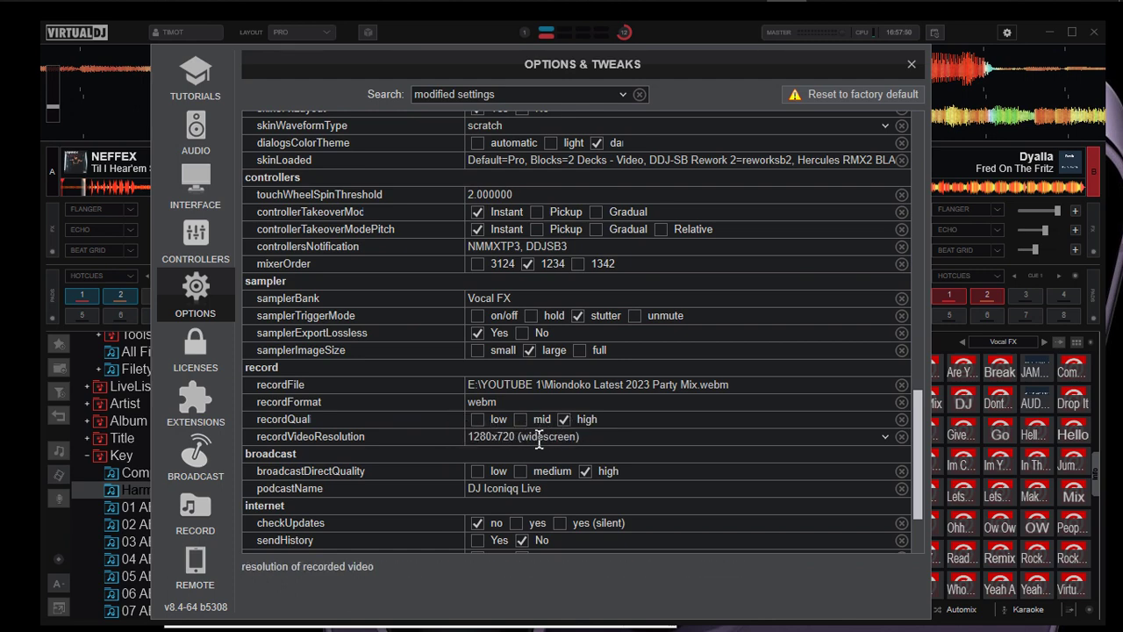
{"action": "left_click", "coordinate": [886, 439]}
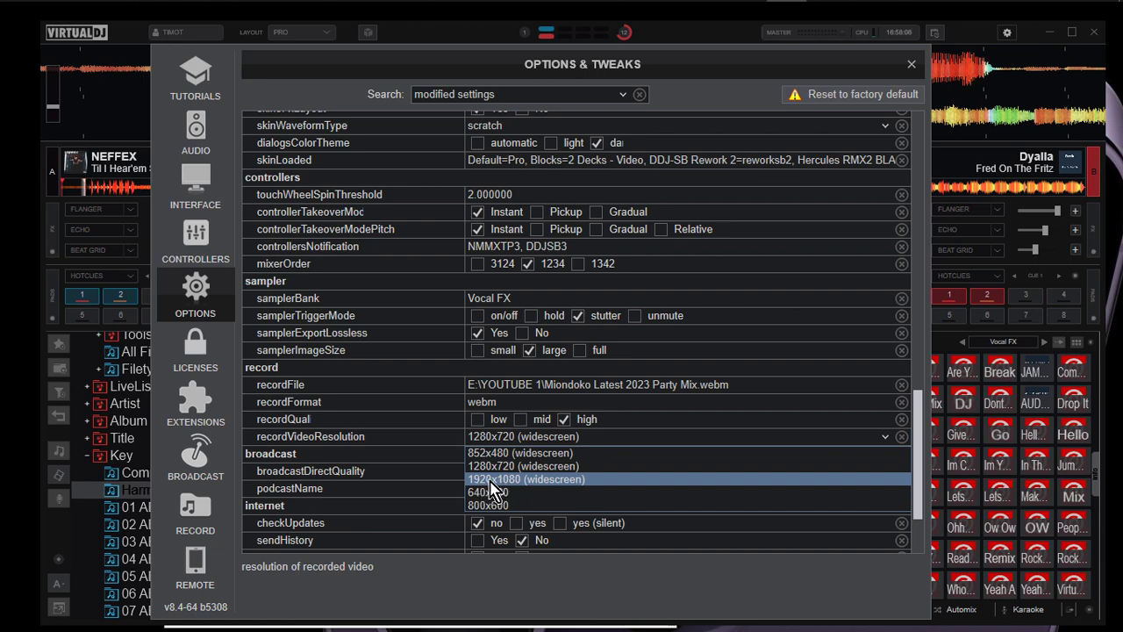
{"action": "left_click", "coordinate": [490, 481]}
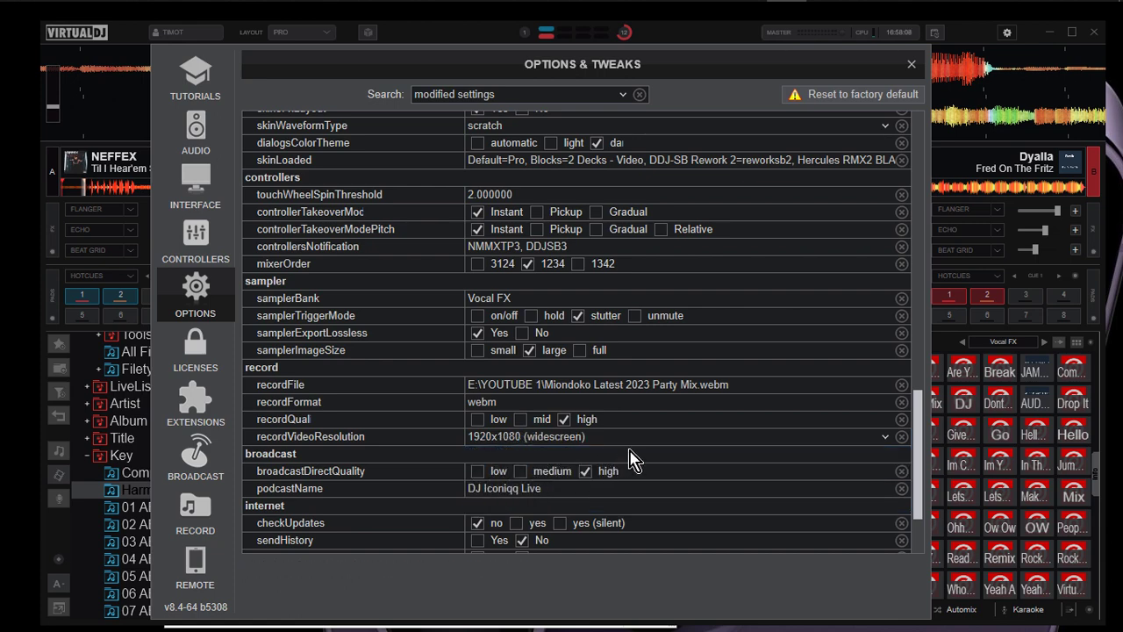
{"action": "scroll", "coordinate": [630, 460], "scroll_direction": "down", "scroll_amount": 1}
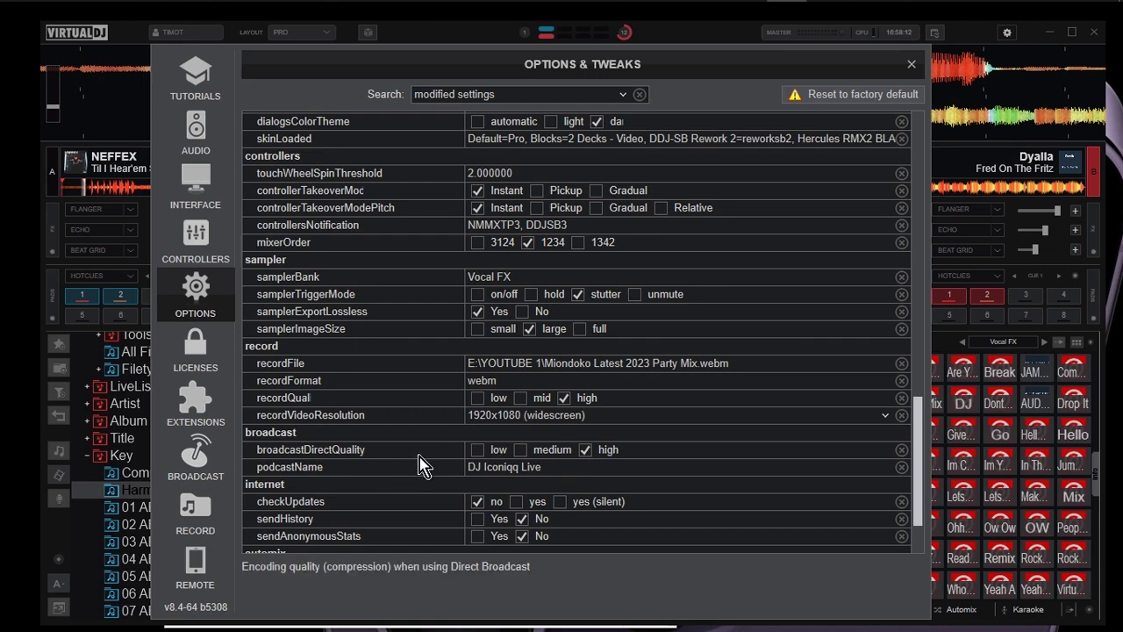
{"action": "scroll", "coordinate": [415, 465], "scroll_direction": "down", "scroll_amount": 2}
{"action": "scroll", "coordinate": [415, 465], "scroll_direction": "down", "scroll_amount": 1}
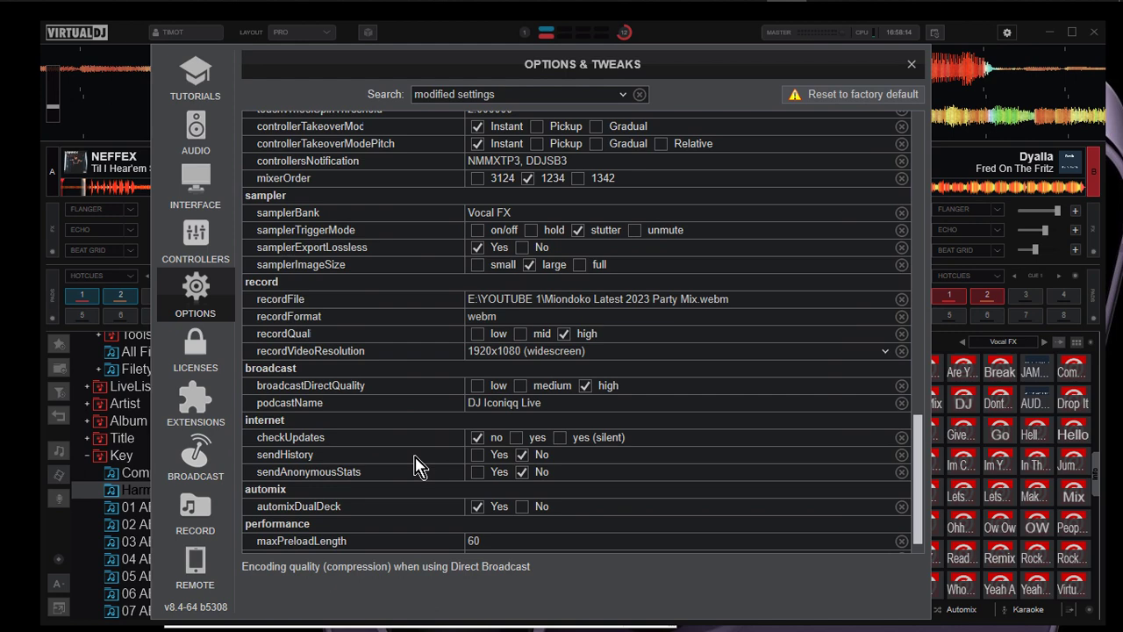
{"action": "scroll", "coordinate": [415, 465], "scroll_direction": "down", "scroll_amount": 1}
{"action": "scroll", "coordinate": [416, 465], "scroll_direction": "down", "scroll_amount": 1}
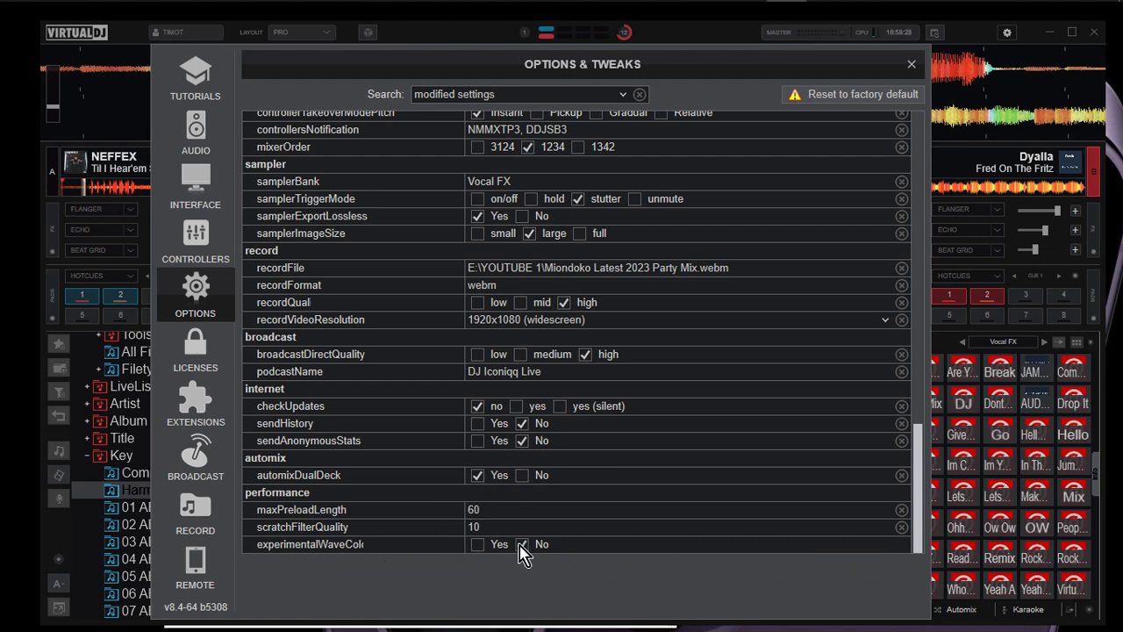
{"action": "scroll", "coordinate": [466, 371], "scroll_direction": "up", "scroll_amount": 15}
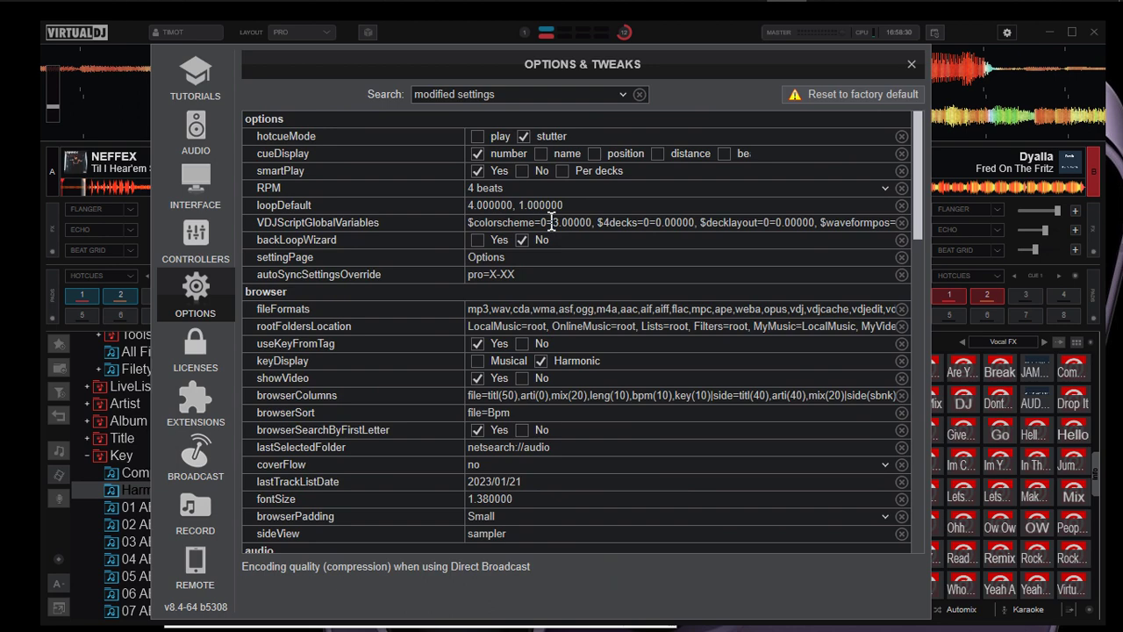
Filter the Options & Tweaks list to 'most used settings'
{"action": "left_click", "coordinate": [625, 94]}
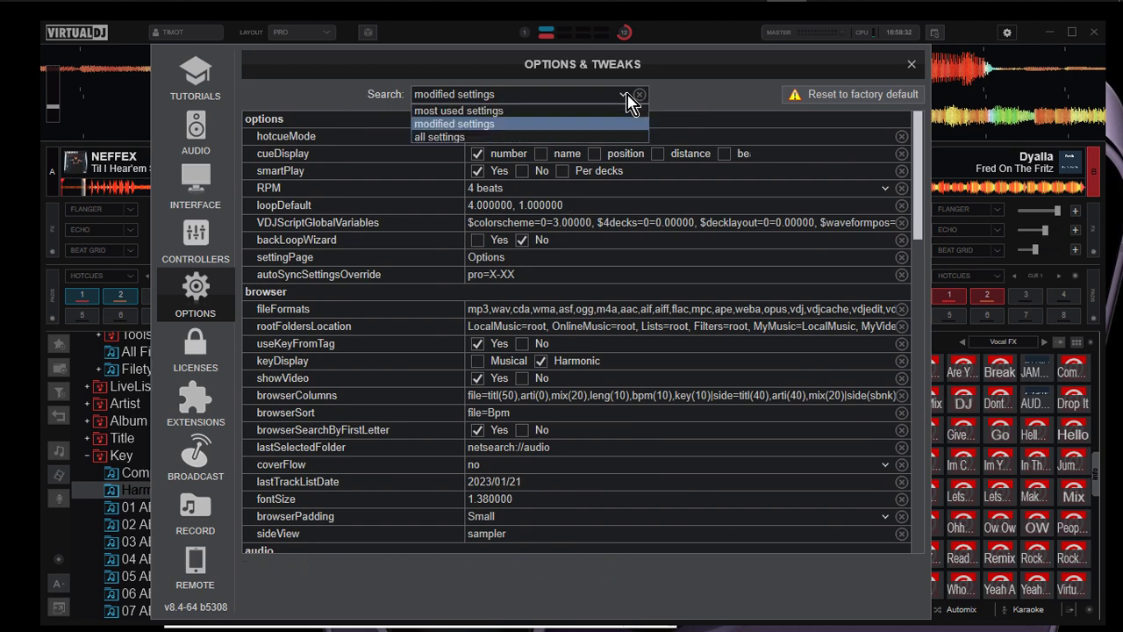
{"action": "left_click", "coordinate": [579, 111]}
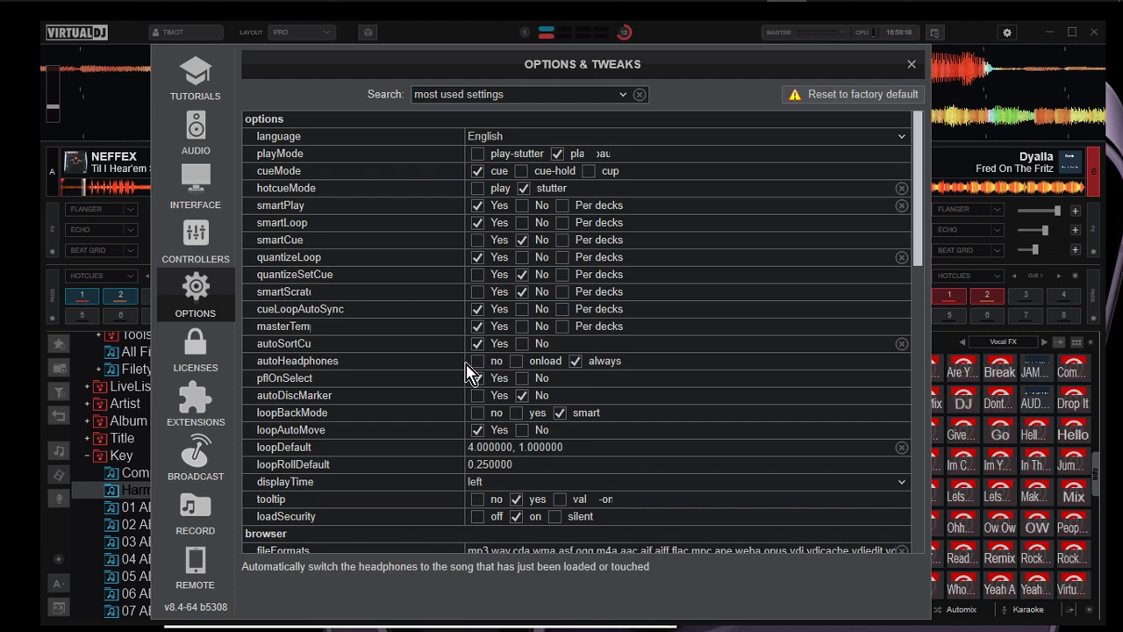
Scroll the most used settings list down through the browser and audio sections
{"action": "scroll", "coordinate": [466, 368], "scroll_direction": "down", "scroll_amount": 2}
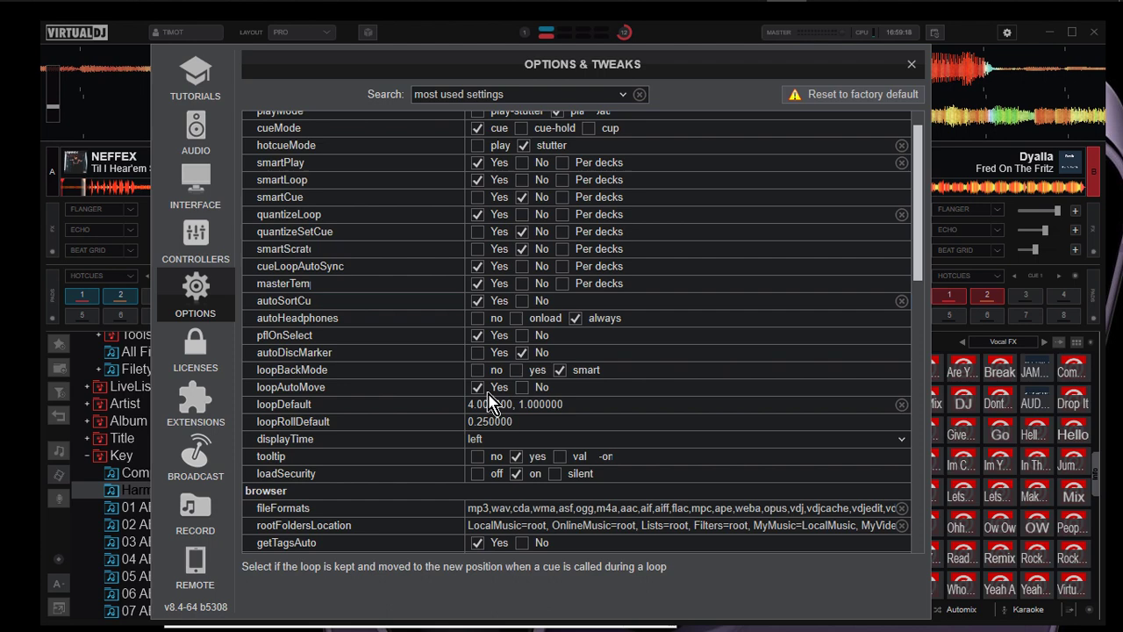
{"action": "scroll", "coordinate": [429, 442], "scroll_direction": "down", "scroll_amount": 2}
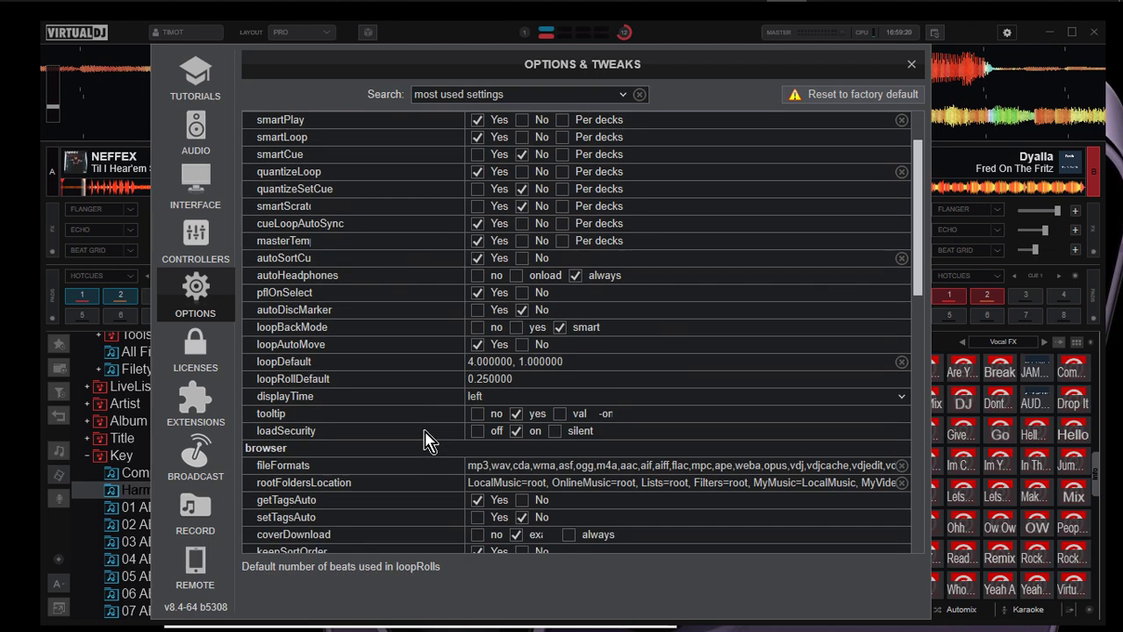
{"action": "scroll", "coordinate": [428, 441], "scroll_direction": "down", "scroll_amount": 1}
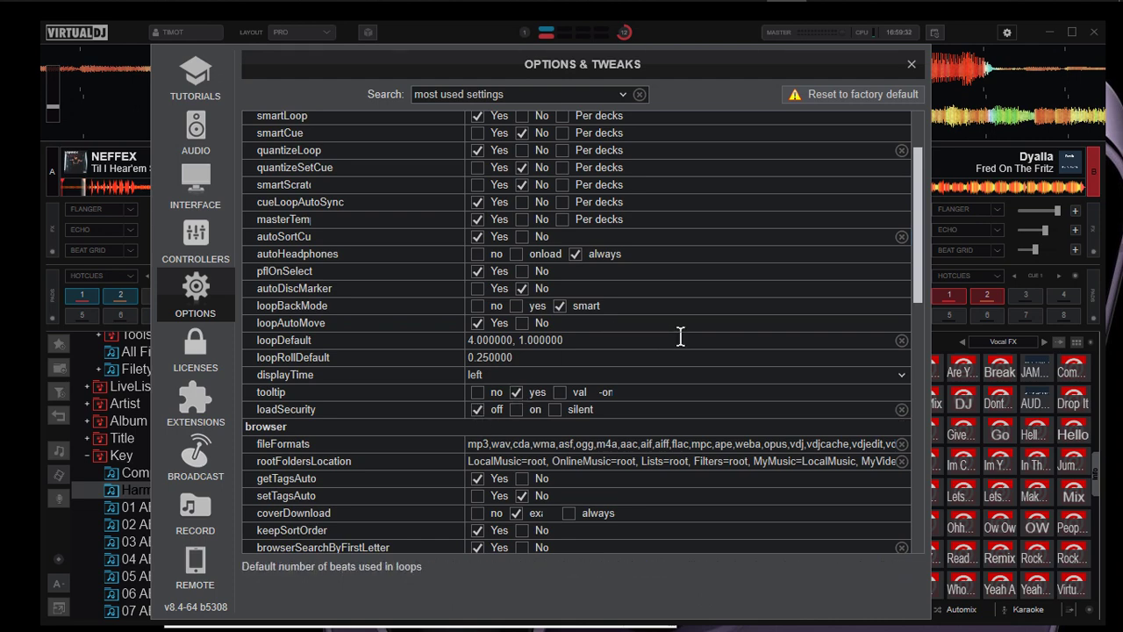
{"action": "scroll", "coordinate": [680, 336], "scroll_direction": "down", "scroll_amount": 2}
{"action": "scroll", "coordinate": [680, 336], "scroll_direction": "down", "scroll_amount": 2}
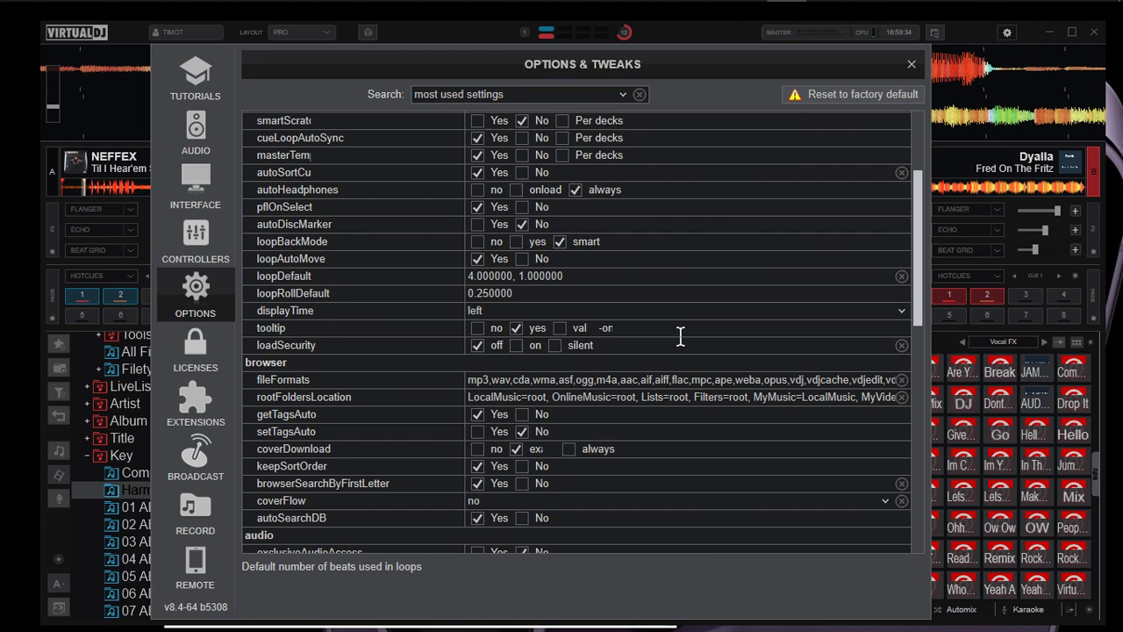
{"action": "scroll", "coordinate": [680, 336], "scroll_direction": "down", "scroll_amount": 1}
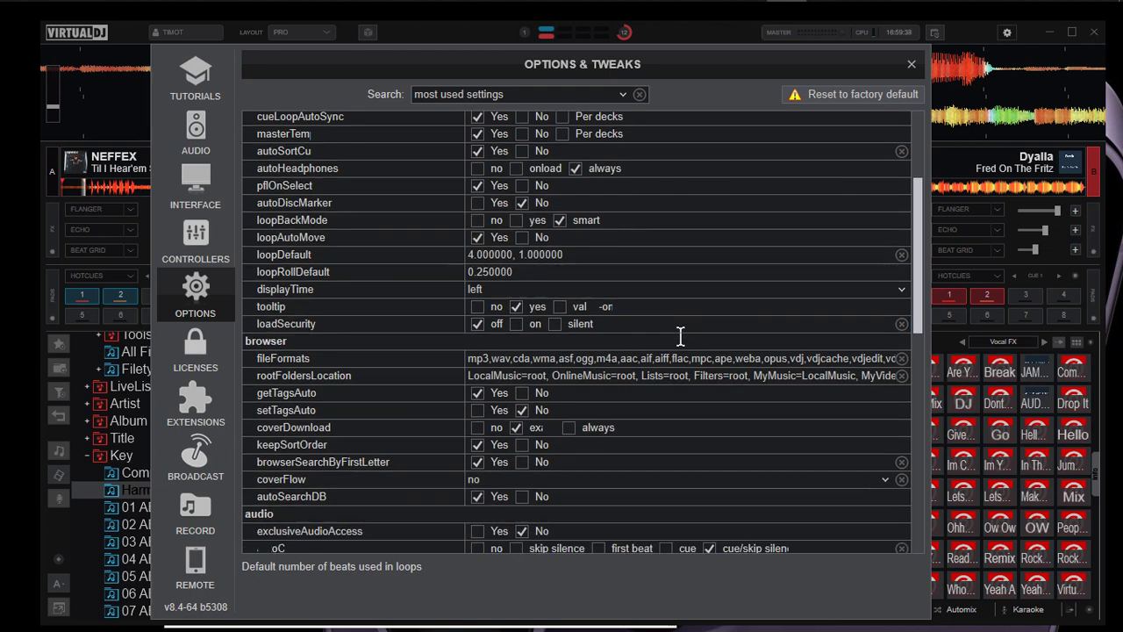
{"action": "scroll", "coordinate": [681, 336], "scroll_direction": "down", "scroll_amount": 3}
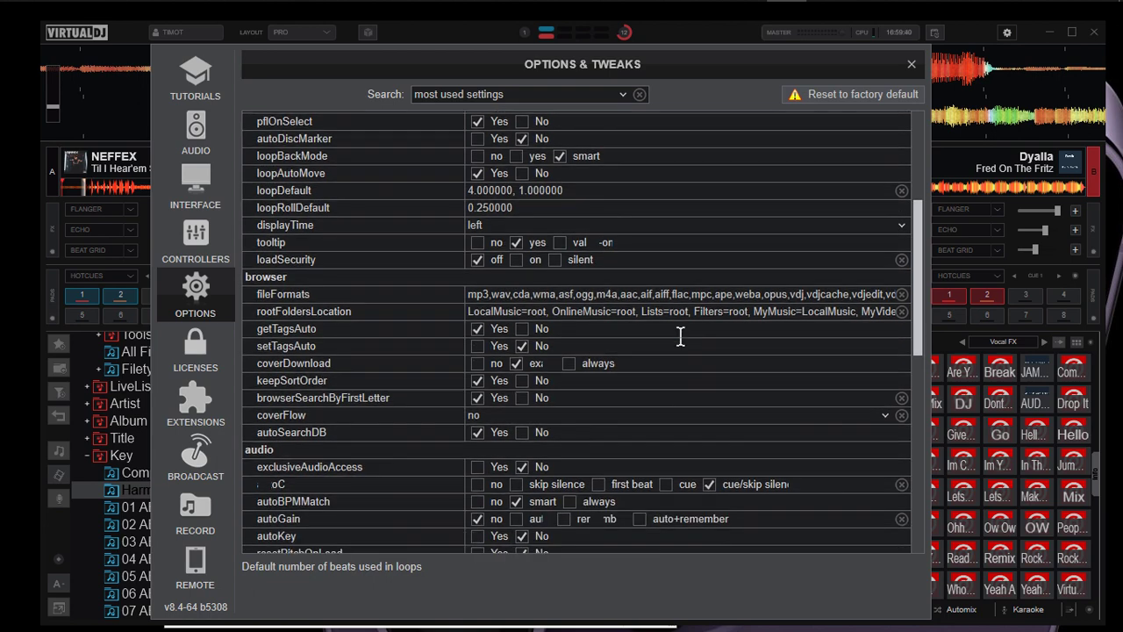
{"action": "scroll", "coordinate": [681, 336], "scroll_direction": "down", "scroll_amount": 2}
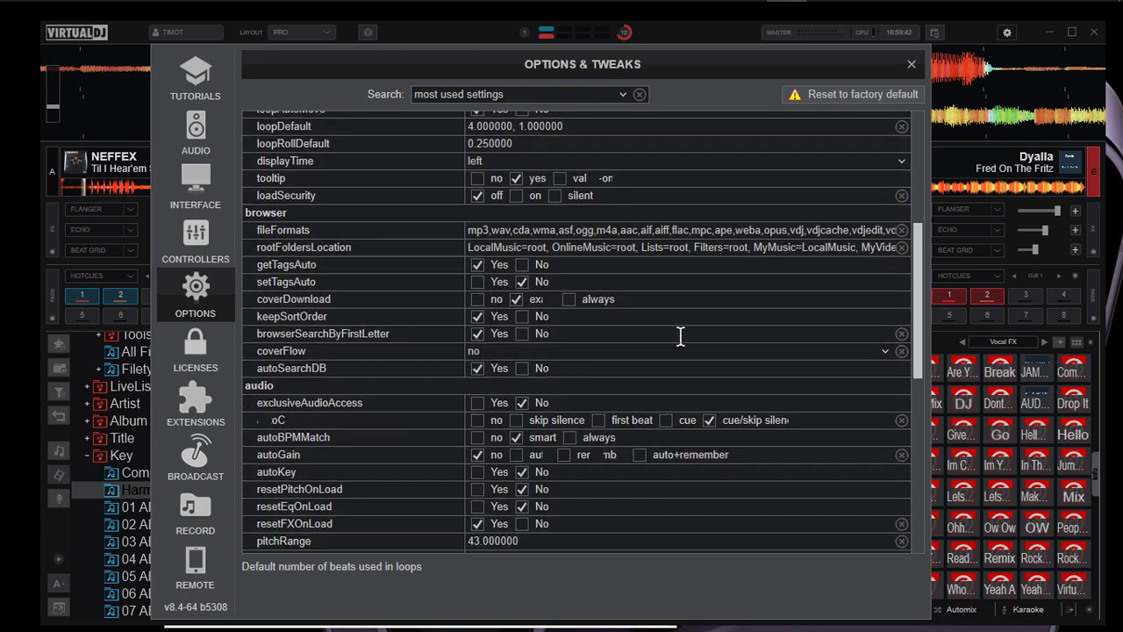
{"action": "scroll", "coordinate": [680, 336], "scroll_direction": "down", "scroll_amount": 2}
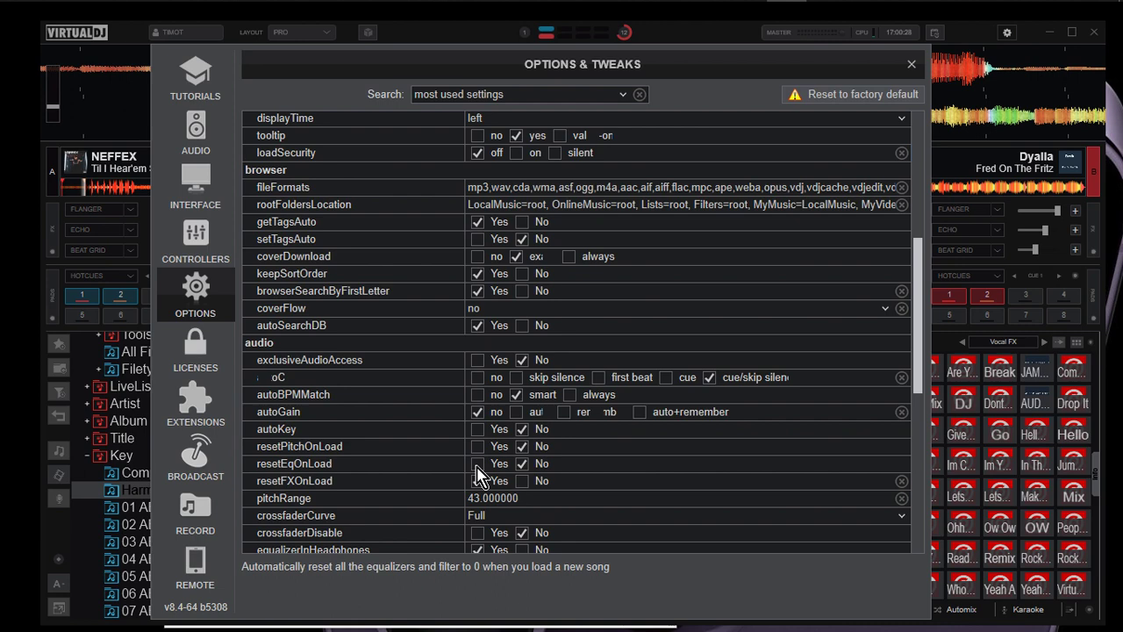
Scroll through the video, karaoke, skins, controllers, sampler and automix settings
{"action": "scroll", "coordinate": [479, 474], "scroll_direction": "down", "scroll_amount": 2}
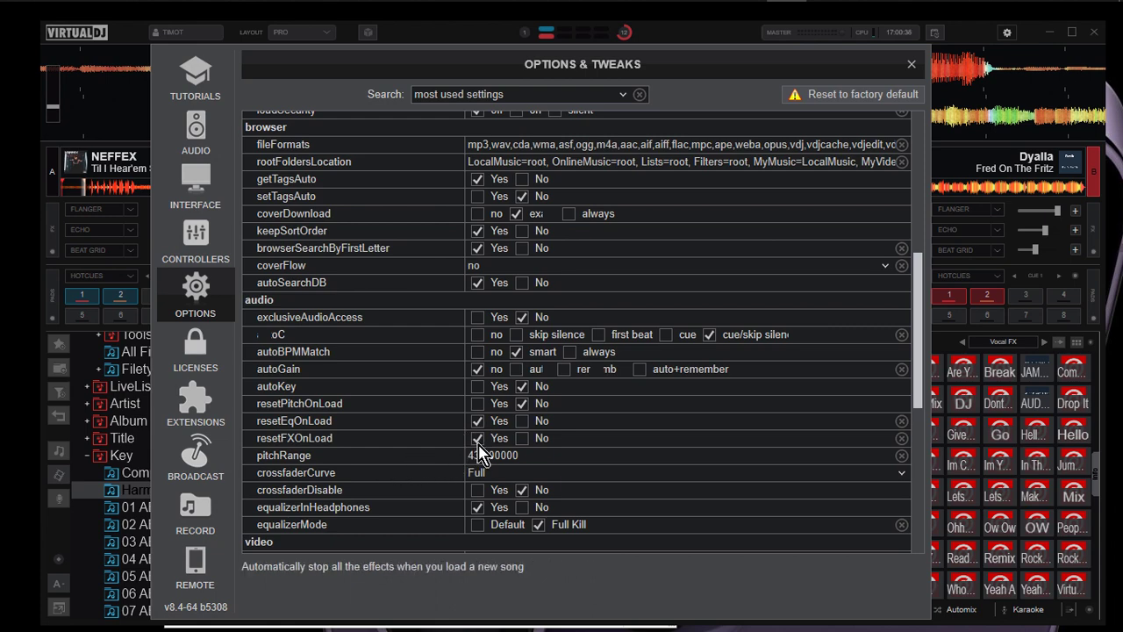
{"action": "scroll", "coordinate": [399, 482], "scroll_direction": "down", "scroll_amount": 1}
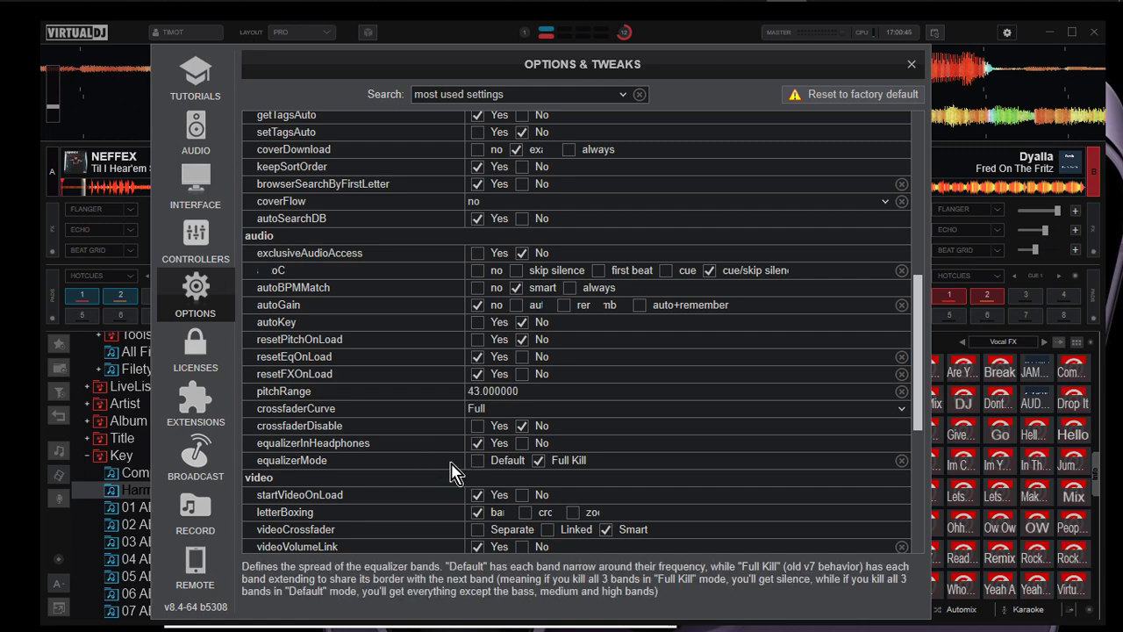
{"action": "scroll", "coordinate": [452, 471], "scroll_direction": "down", "scroll_amount": 3}
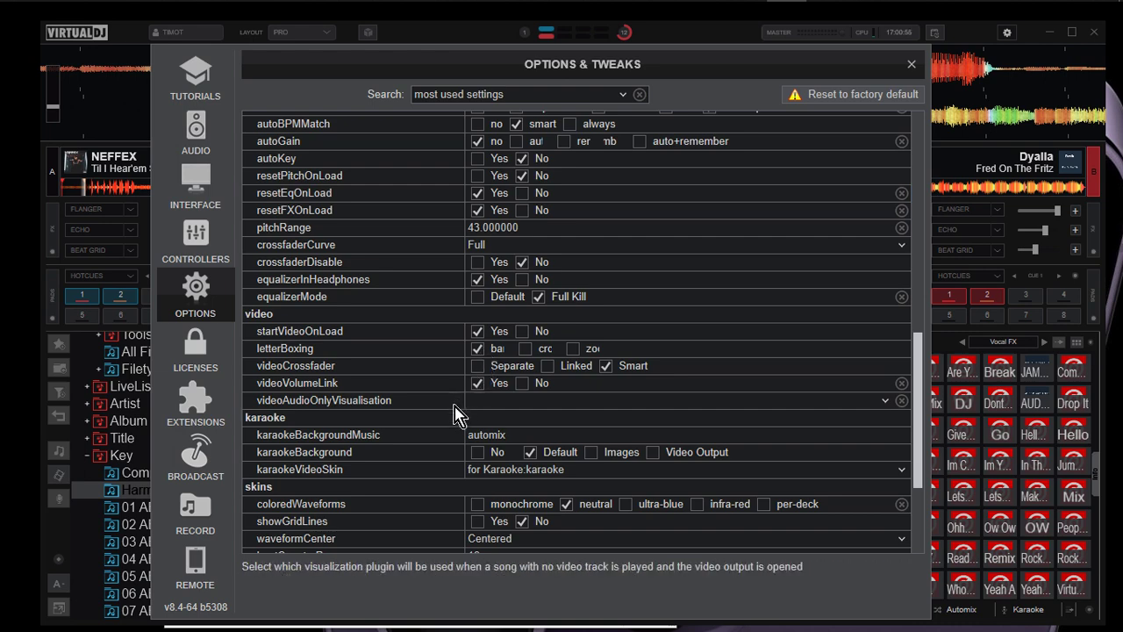
{"action": "scroll", "coordinate": [443, 441], "scroll_direction": "down", "scroll_amount": 2}
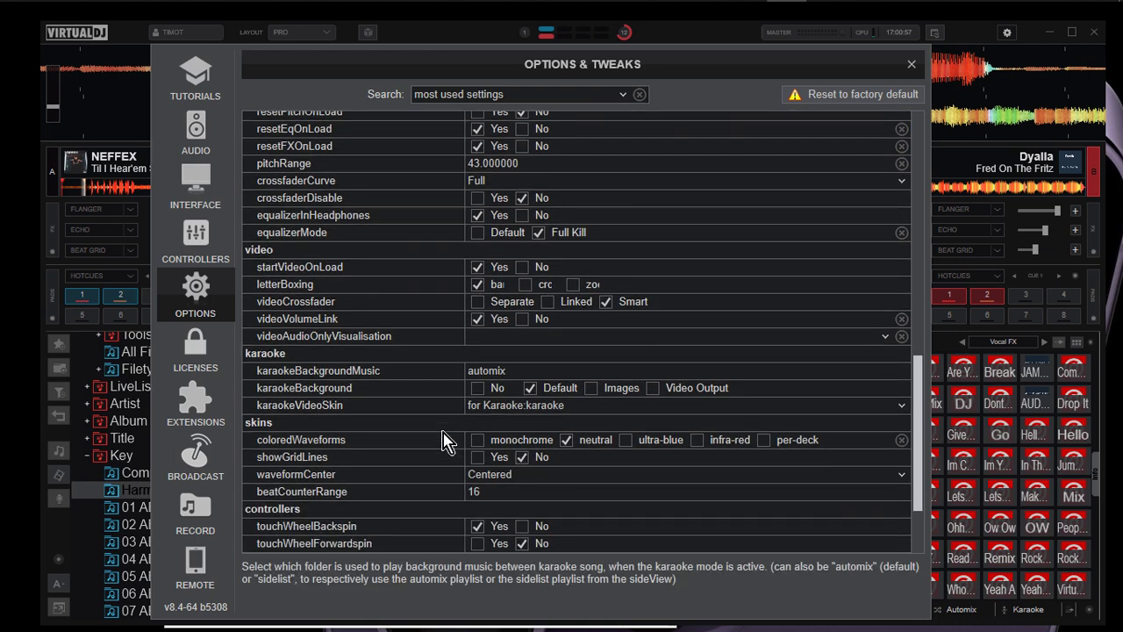
{"action": "scroll", "coordinate": [443, 441], "scroll_direction": "down", "scroll_amount": 4}
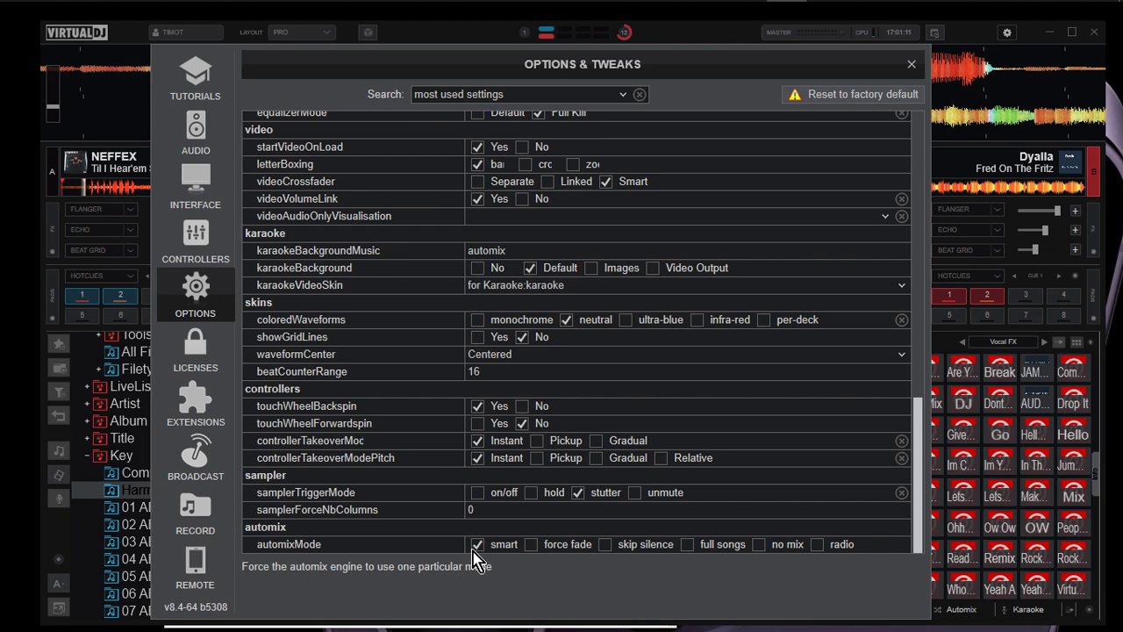
Close Options & Tweaks, trigger the Huhh vocal sample, and jump deck A to hot cues 1 and 2
{"action": "left_click", "coordinate": [912, 67]}
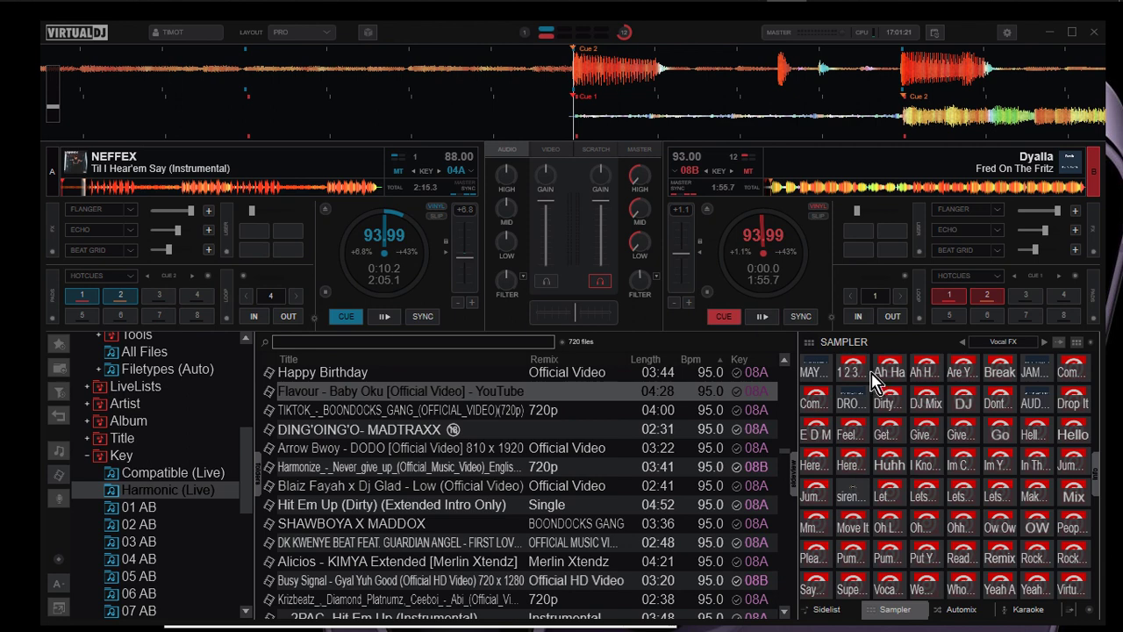
{"action": "left_click", "coordinate": [891, 461]}
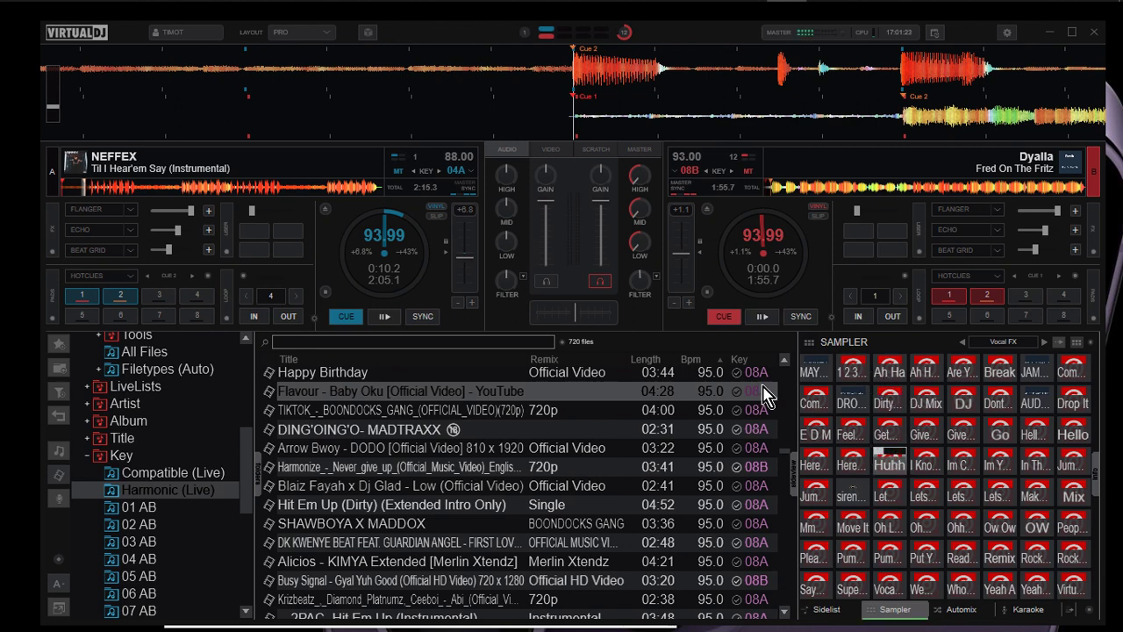
{"action": "left_click", "coordinate": [91, 297]}
{"action": "left_click", "coordinate": [121, 297]}
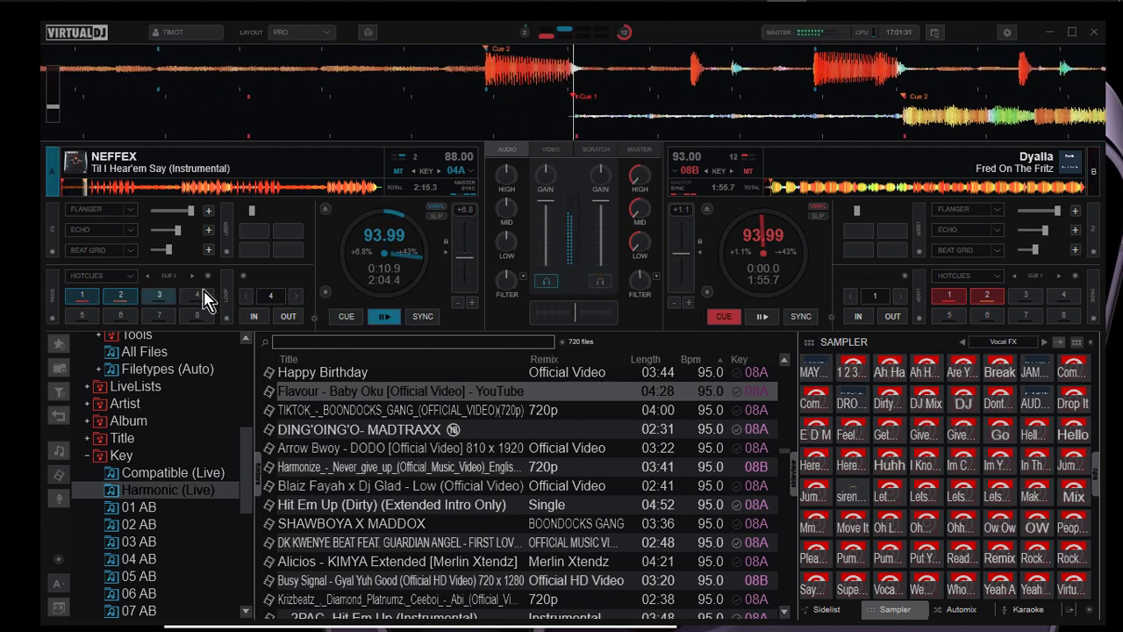
Play Huhh, DJ Mix and other Vocal FX samples over deck A, then enable FLANGER and ECHO
{"action": "left_click", "coordinate": [893, 465]}
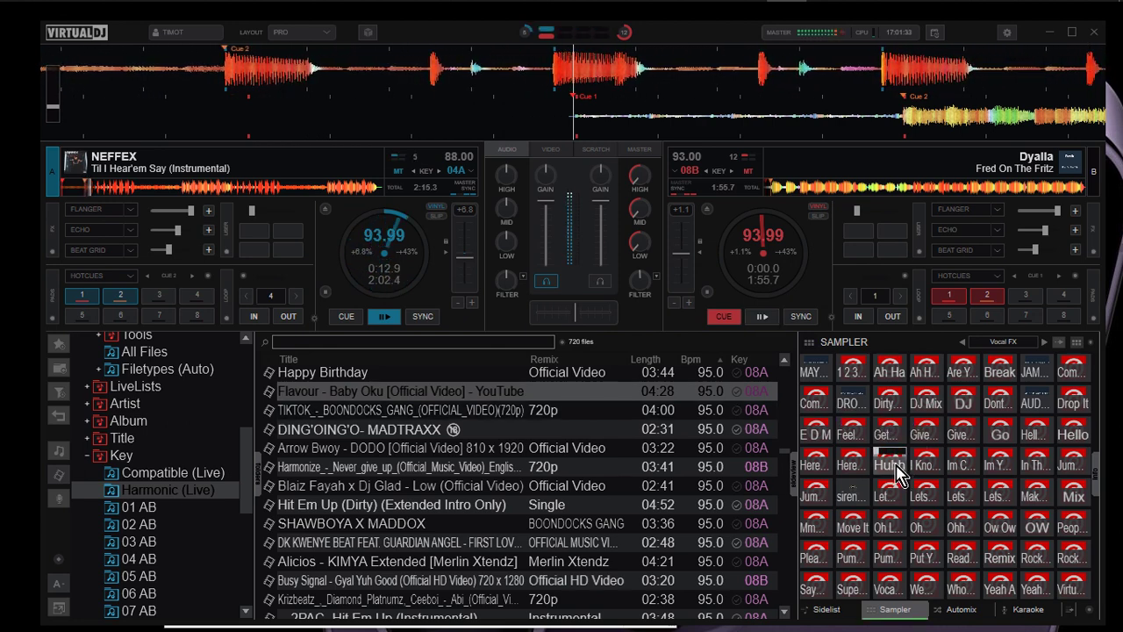
{"action": "left_click", "coordinate": [927, 463]}
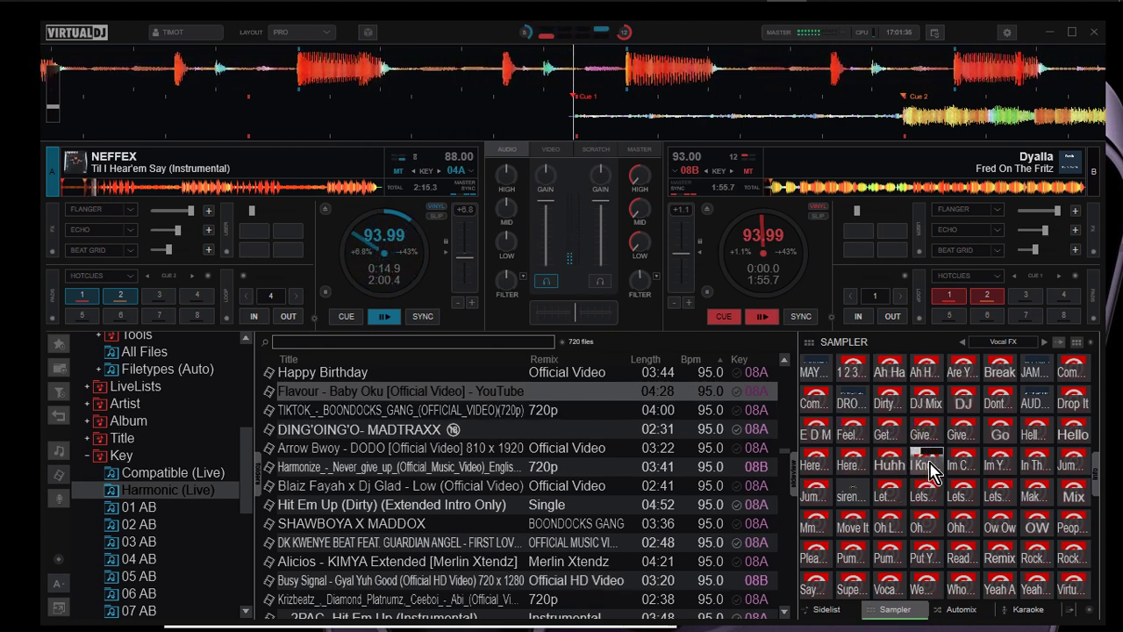
{"action": "left_click", "coordinate": [1033, 369]}
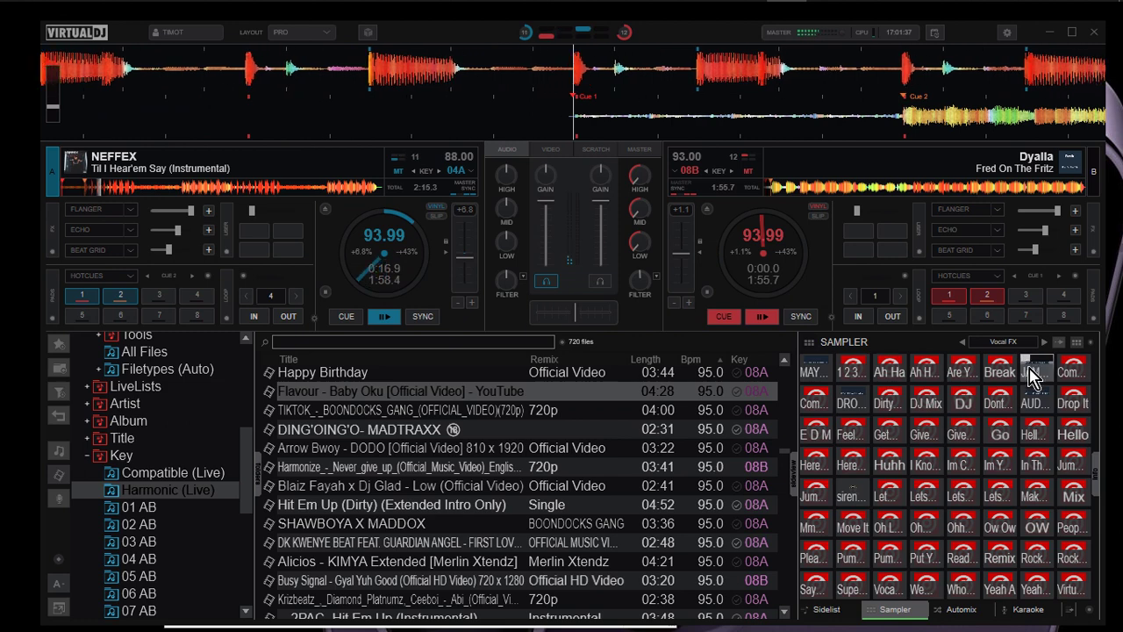
{"action": "left_click", "coordinate": [927, 402]}
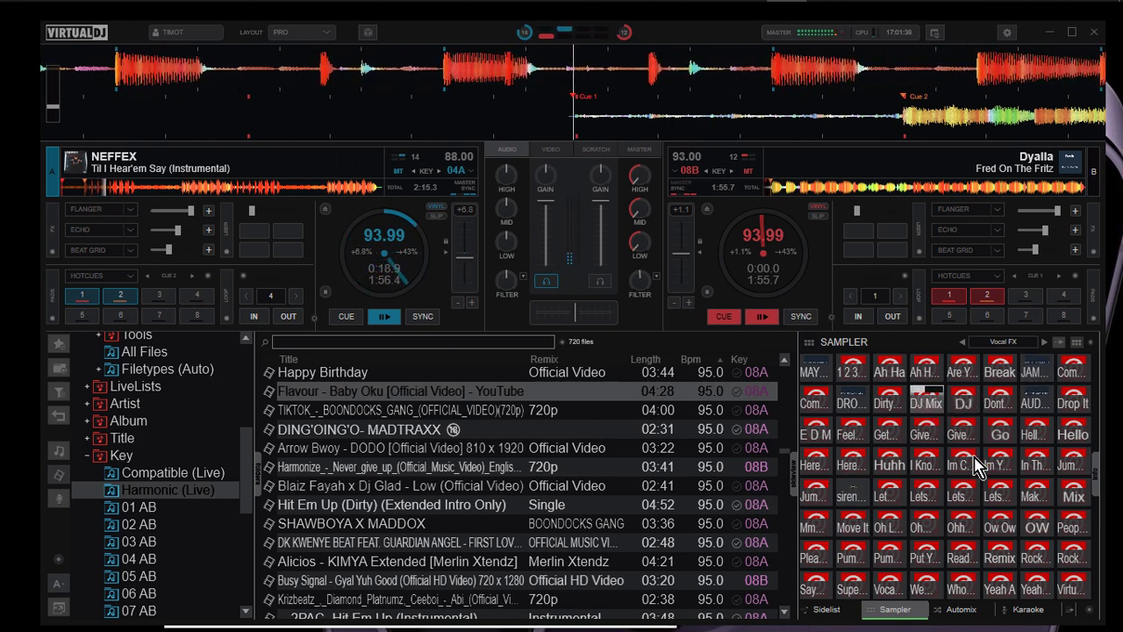
{"action": "left_click", "coordinate": [963, 497]}
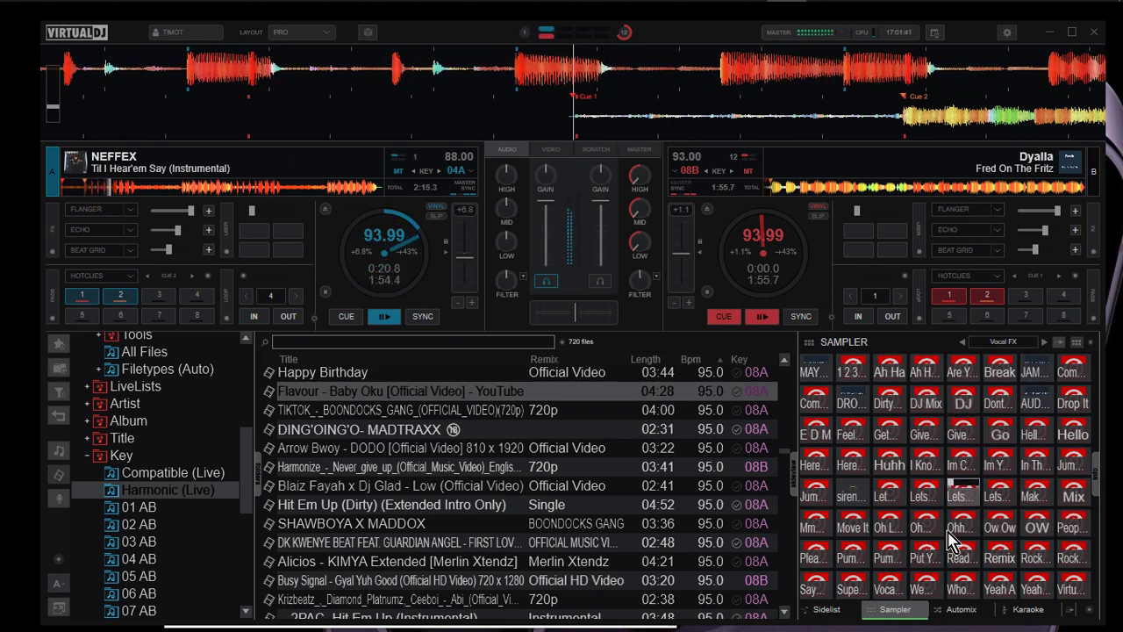
{"action": "left_click", "coordinate": [865, 584]}
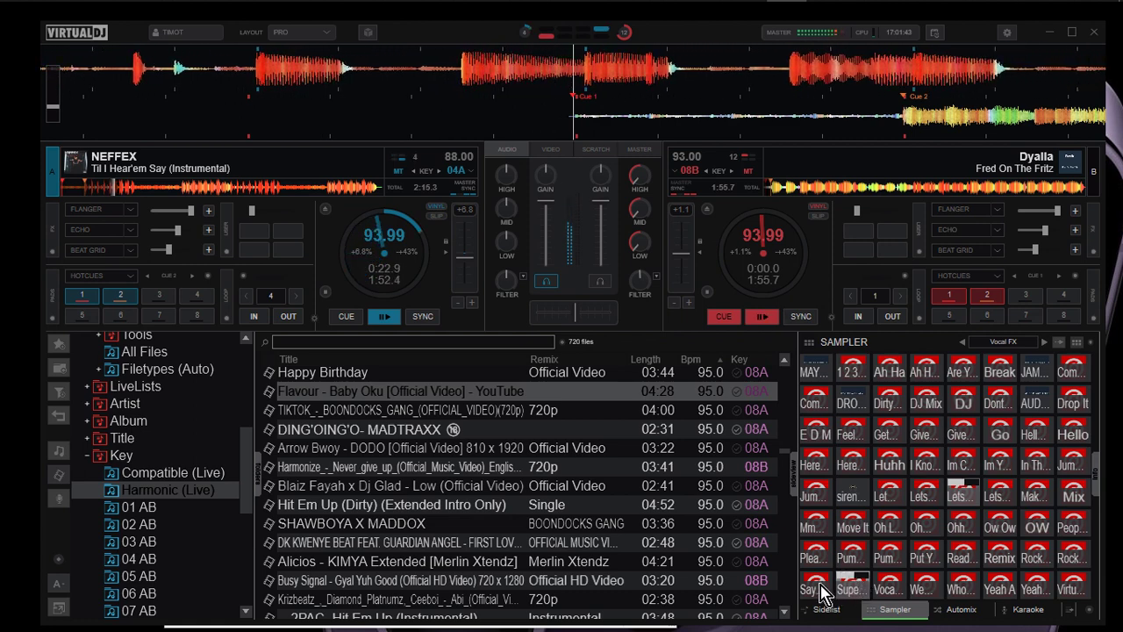
{"action": "left_click", "coordinate": [820, 590]}
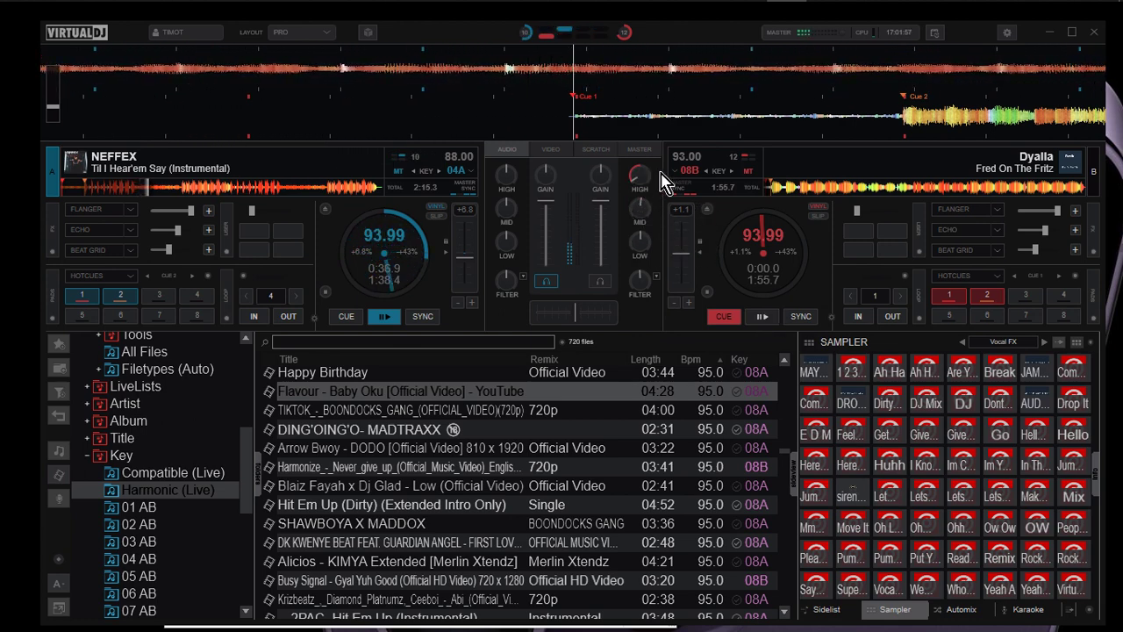
{"action": "left_click", "coordinate": [102, 209]}
{"action": "left_click", "coordinate": [100, 229]}
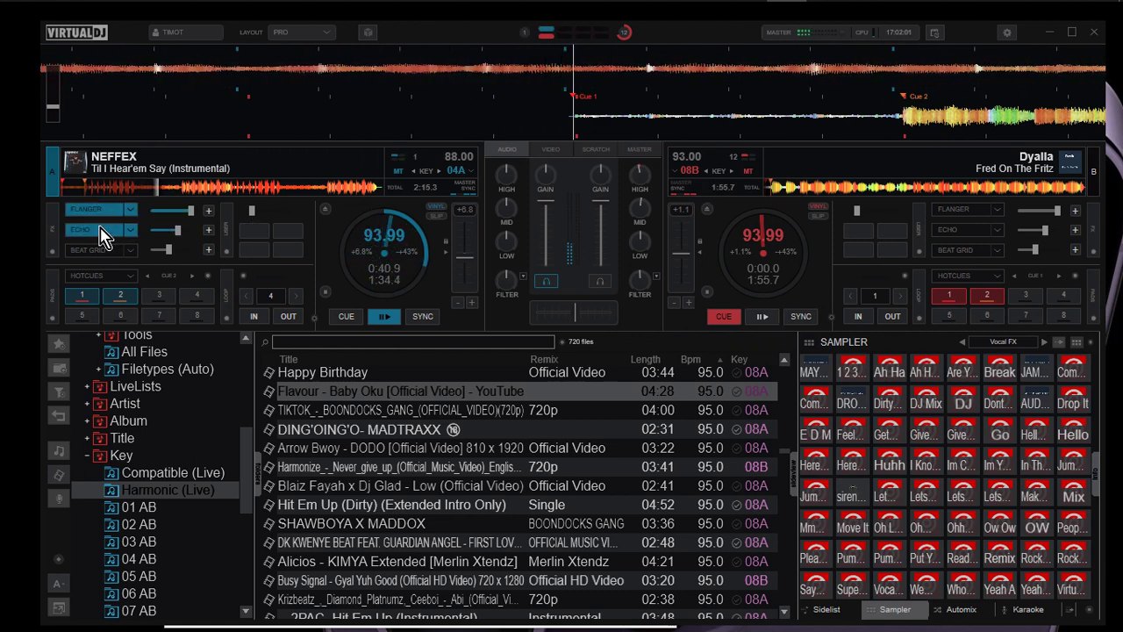